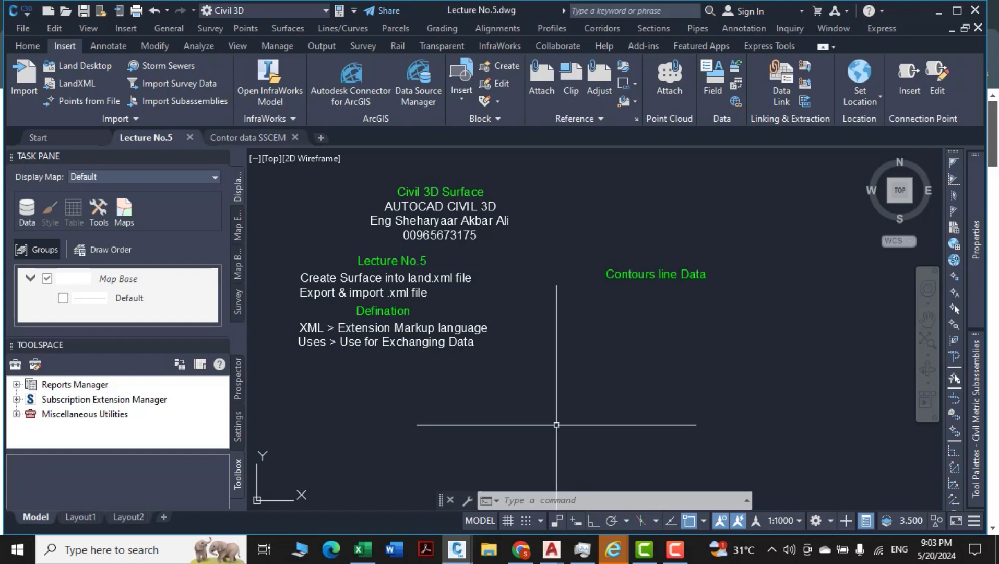
Step: Read the lecture notes on creating a surface and on exporting and importing an XML file
{"action": "middle_click_drag", "start_coordinate": [436, 436], "coordinate": [481, 441]}
{"action": "scroll", "coordinate": [480, 440], "scroll_direction": "up", "scroll_amount": 5}
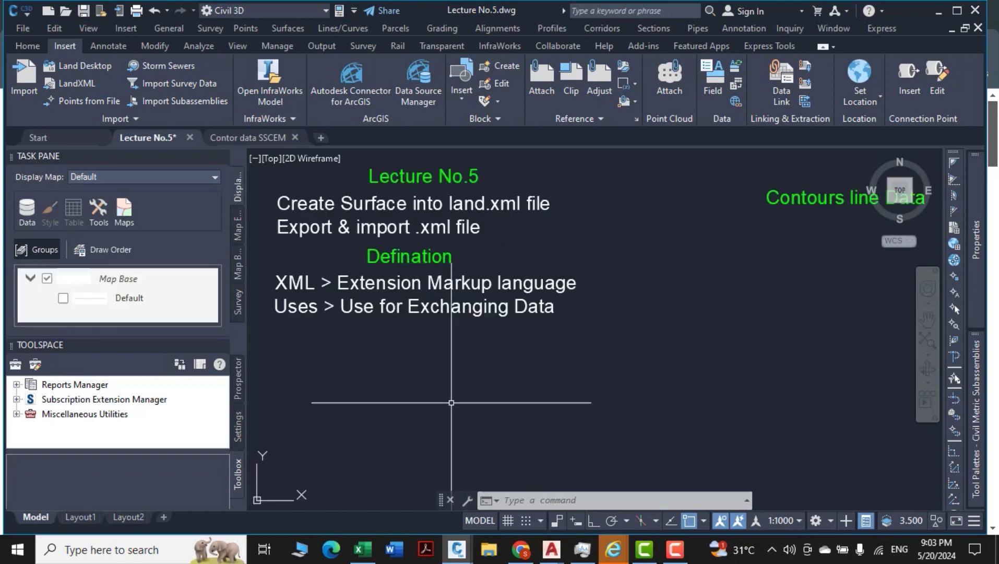
{"action": "scroll", "coordinate": [553, 473], "scroll_direction": "down", "scroll_amount": 1}
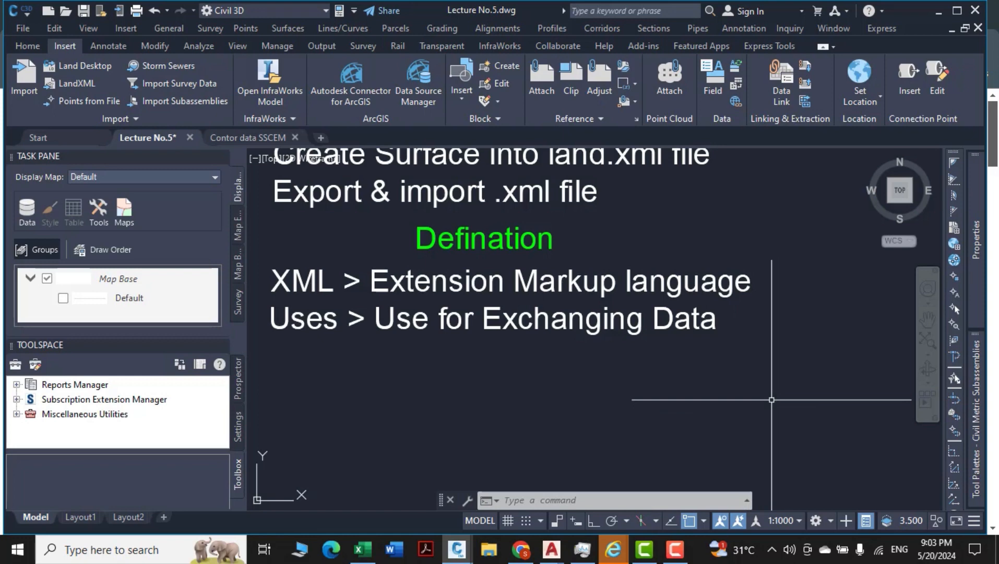
{"action": "scroll", "coordinate": [709, 404], "scroll_direction": "down", "scroll_amount": 4}
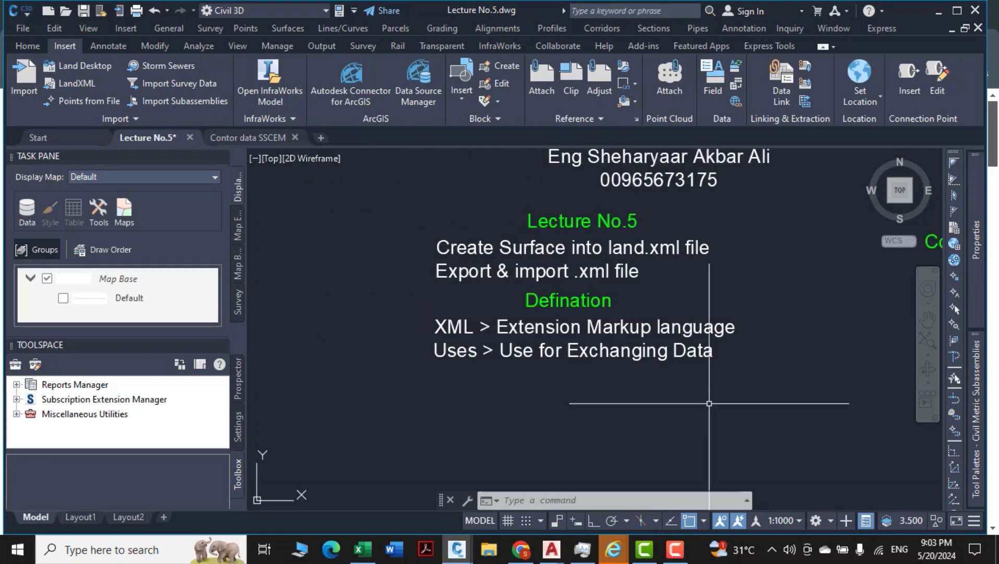
{"action": "mouse_move", "coordinate": [708, 410]}
{"action": "middle_mouse_down"}
{"action": "mouse_move", "coordinate": [632, 399]}
{"action": "mouse_move", "coordinate": [605, 378]}
{"action": "middle_mouse_up"}
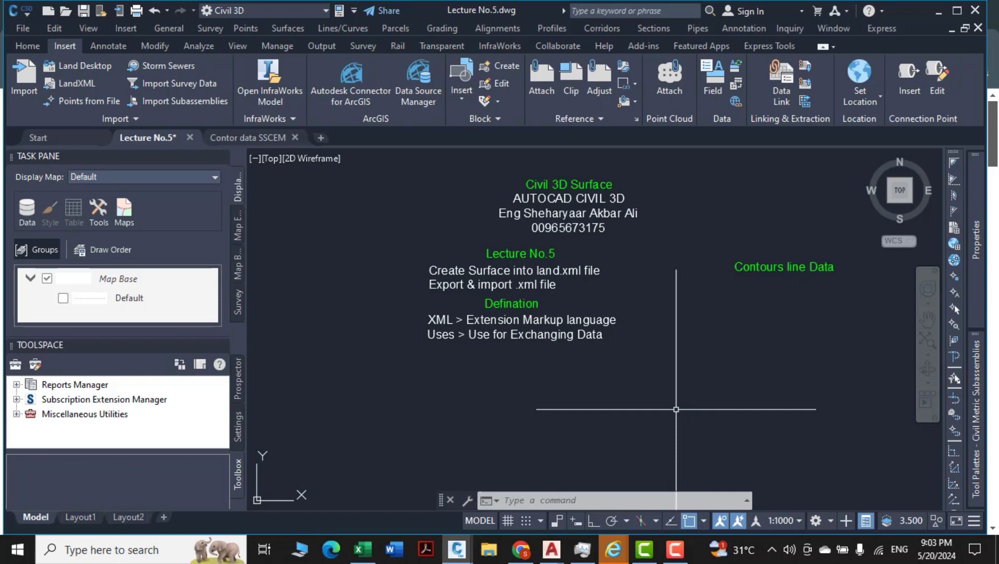
{"action": "middle_click_drag", "start_coordinate": [716, 399], "coordinate": [634, 398]}
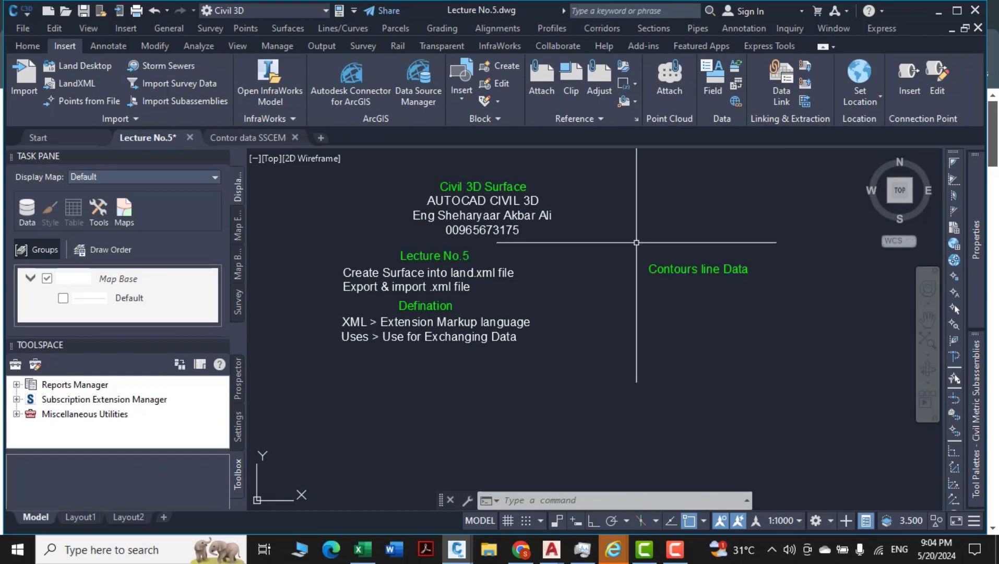
Step: Copy all the contour polylines from the Contor data SSCEM drawing to the clipboard
{"action": "left_click", "coordinate": [246, 137]}
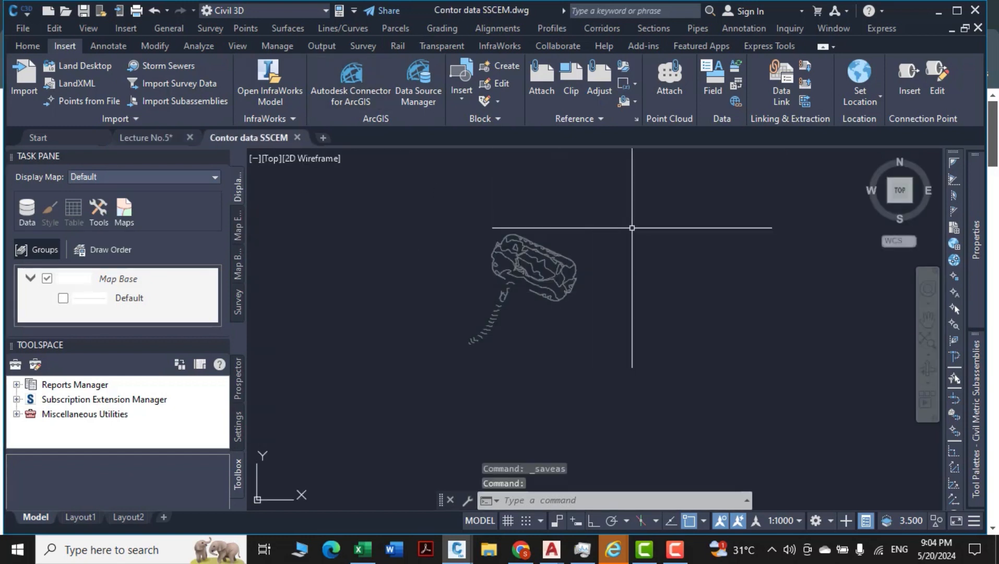
{"action": "left_click", "coordinate": [647, 192]}
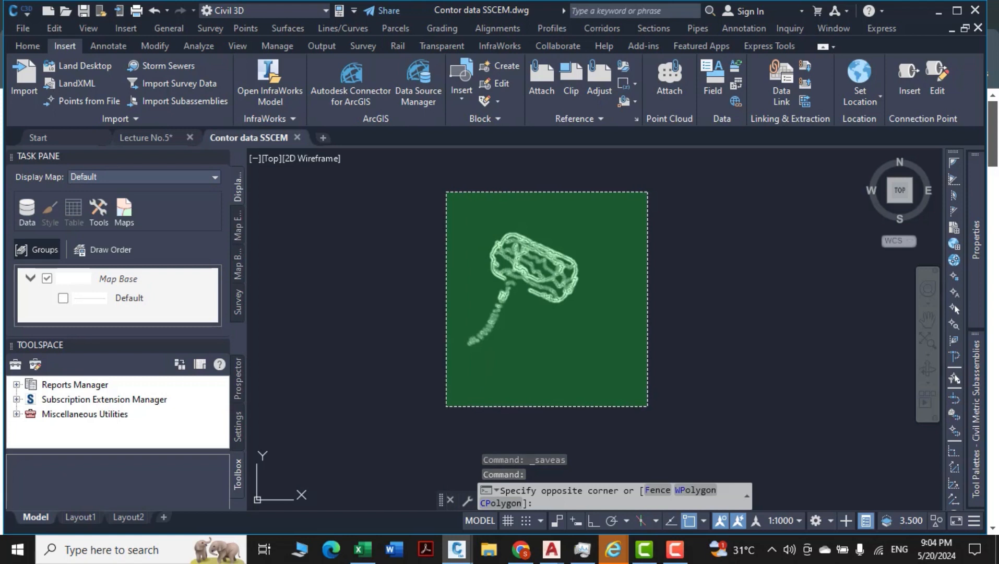
{"action": "left_click", "coordinate": [446, 406]}
{"action": "right_click", "coordinate": [360, 261]}
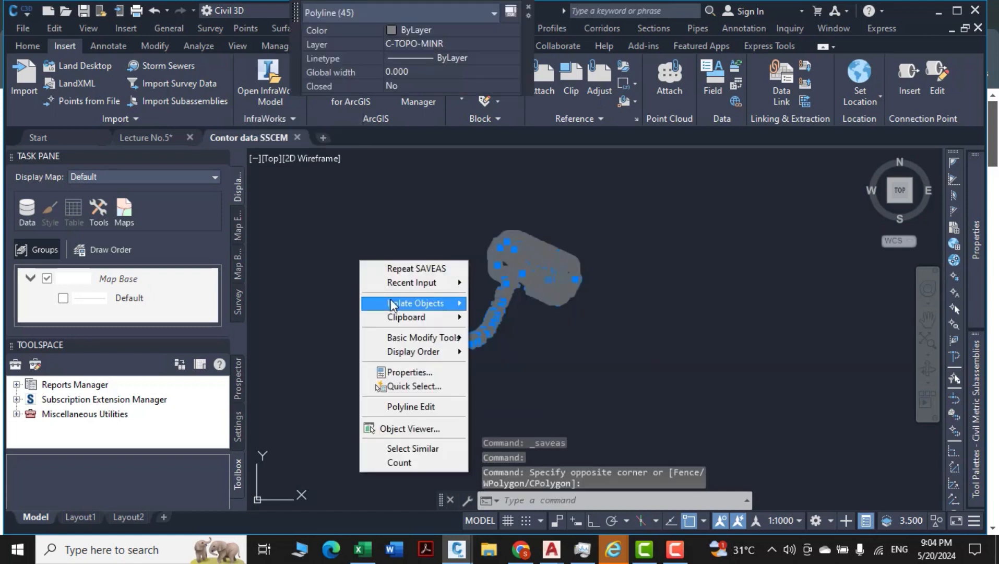
{"action": "mouse_move", "coordinate": [412, 316]}
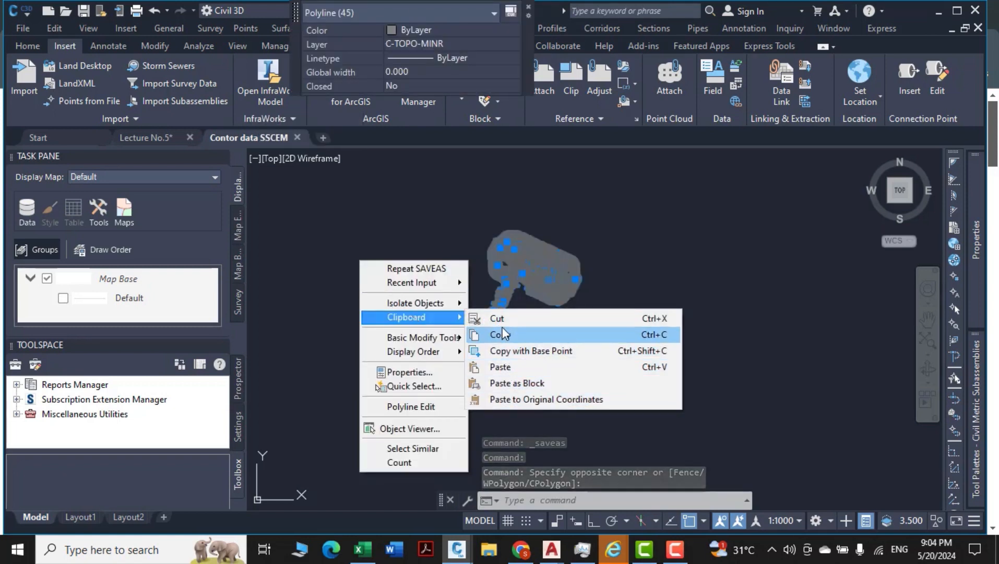
{"action": "left_click", "coordinate": [501, 335]}
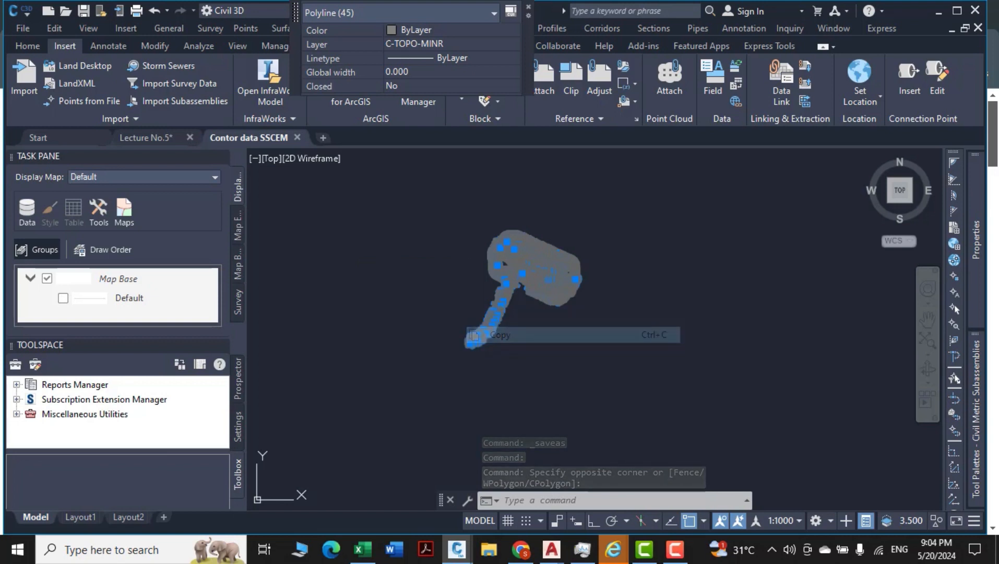
Step: Paste the copied contour polylines into the Lecture No.5 drawing at their original coordinates
{"action": "left_click", "coordinate": [151, 137]}
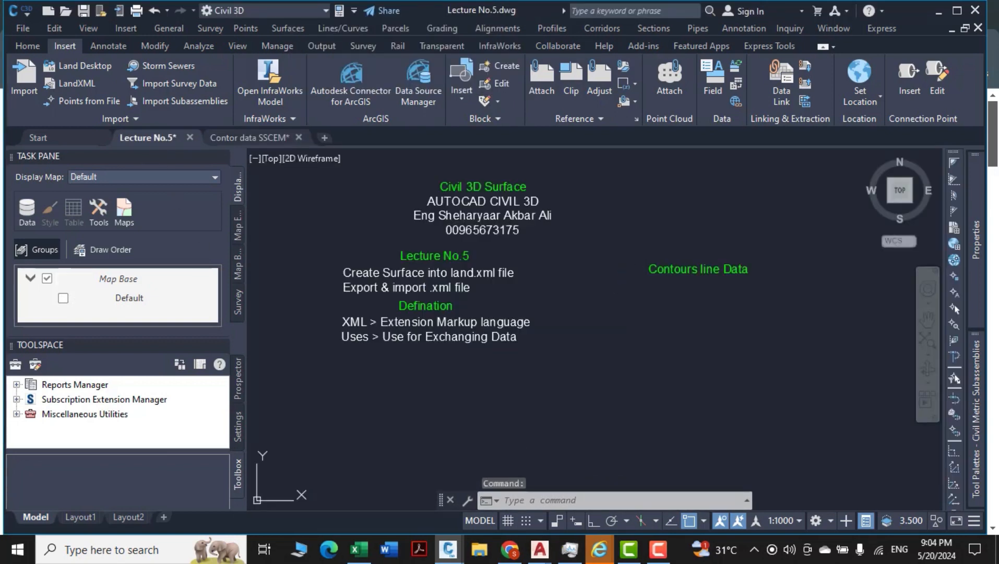
{"action": "middle_click_drag", "start_coordinate": [684, 424], "coordinate": [629, 413]}
{"action": "right_click", "coordinate": [629, 412]}
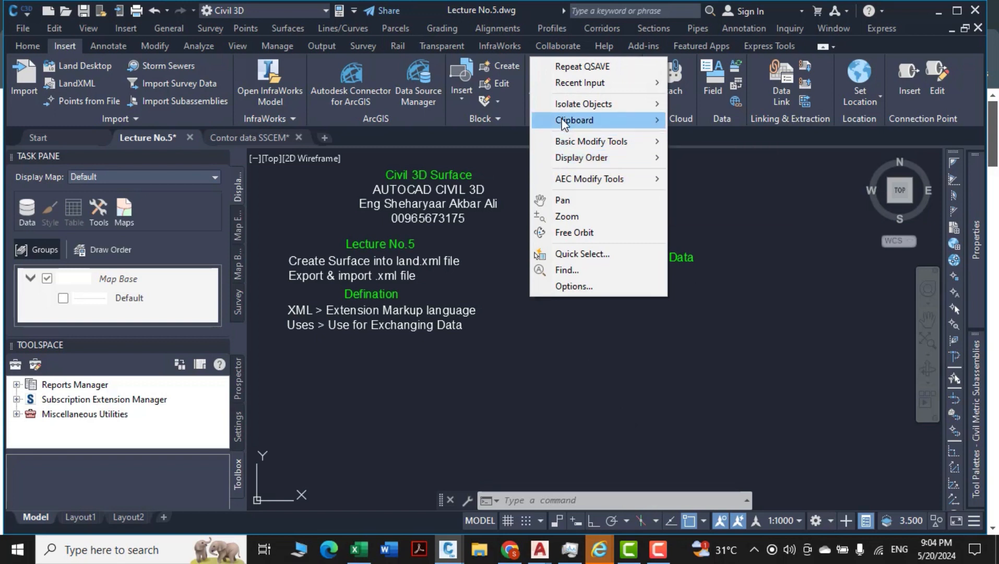
{"action": "mouse_move", "coordinate": [562, 119]}
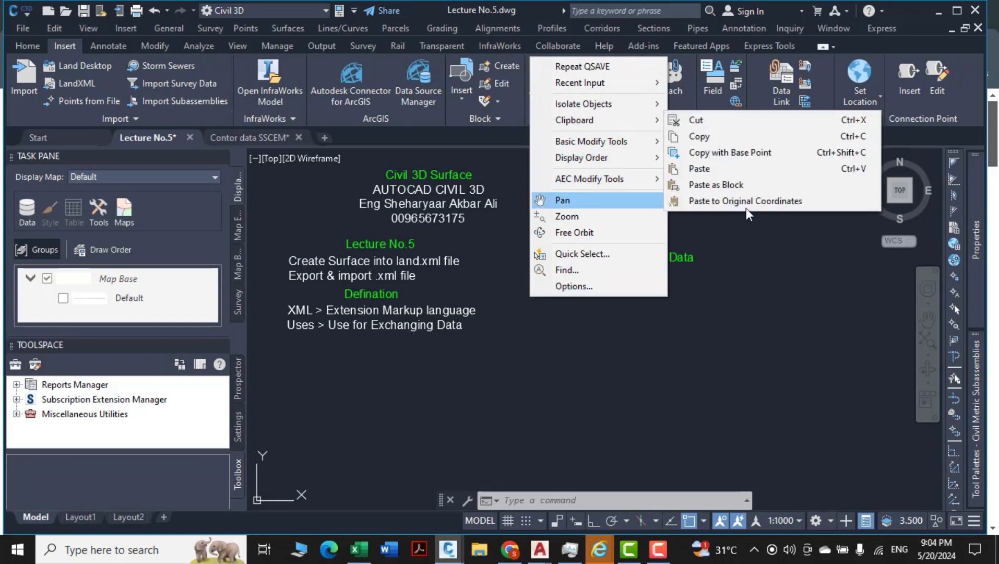
{"action": "left_click", "coordinate": [744, 202]}
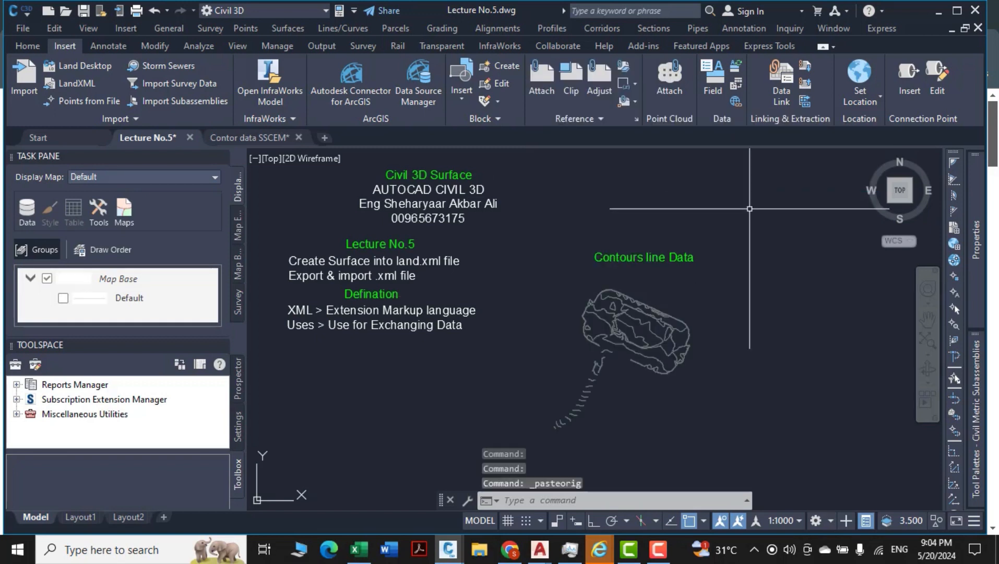
{"action": "mouse_move", "coordinate": [683, 411]}
{"action": "middle_mouse_down"}
{"action": "mouse_move", "coordinate": [670, 371]}
{"action": "mouse_move", "coordinate": [690, 410]}
{"action": "mouse_move", "coordinate": [691, 382]}
{"action": "middle_mouse_up"}
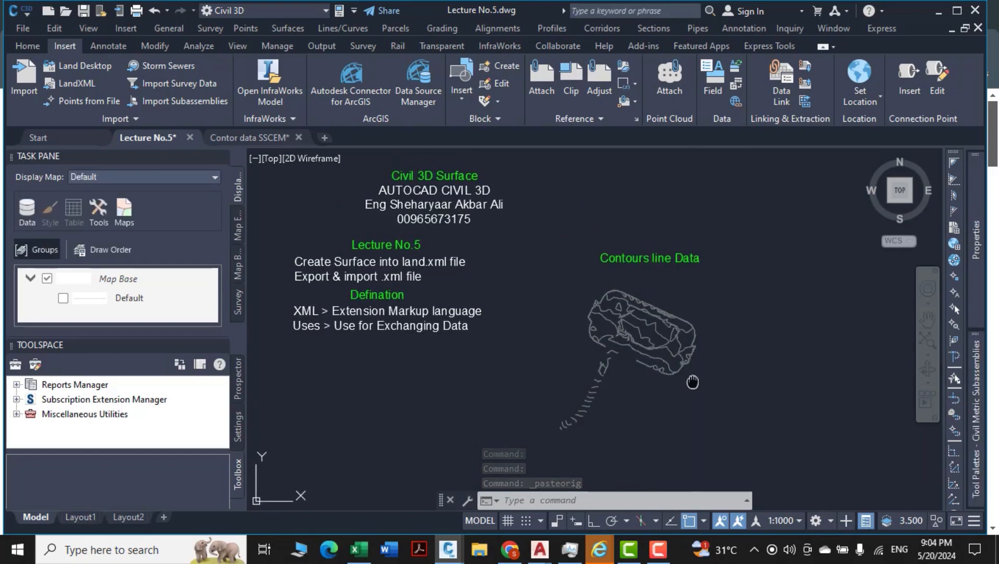
Step: Close the Task Pane and start a new TIN surface in Lecture No.5 named sscem
{"action": "left_click", "coordinate": [222, 155]}
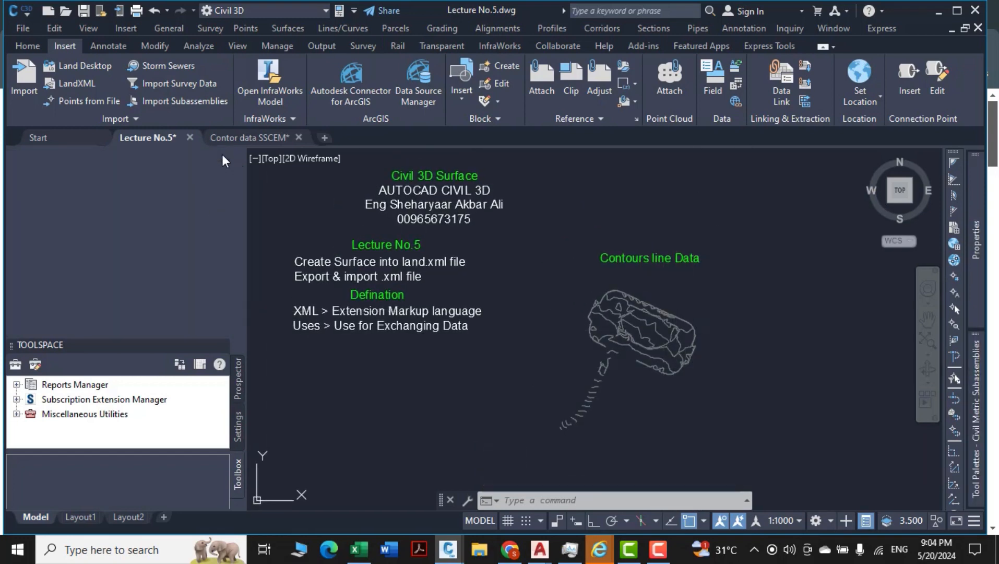
{"action": "left_click", "coordinate": [232, 221]}
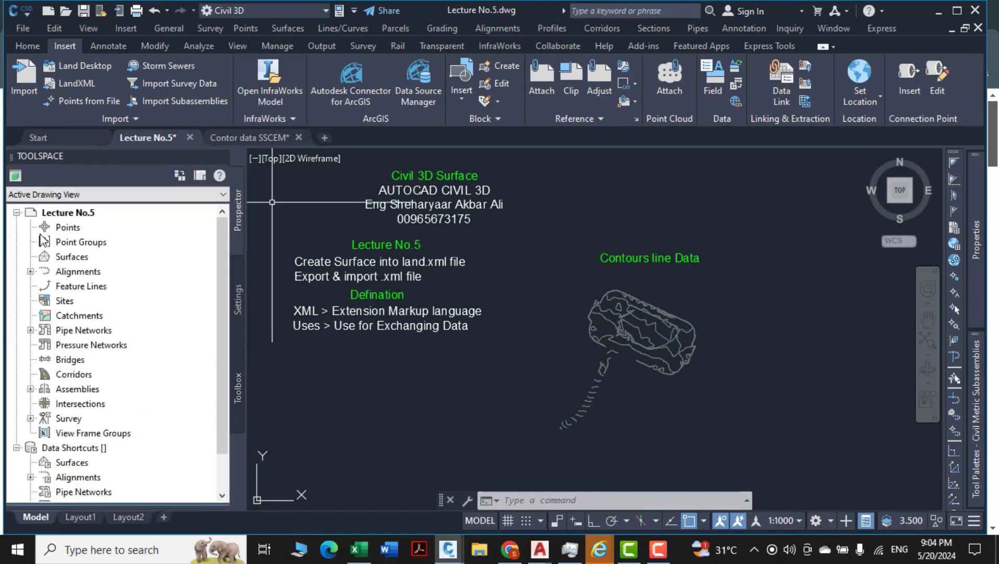
{"action": "right_click", "coordinate": [81, 257]}
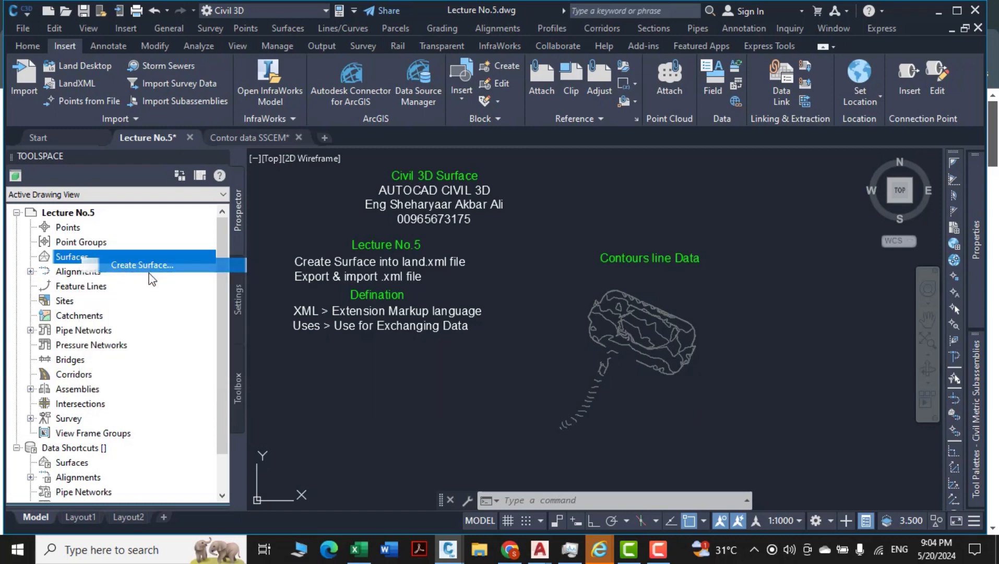
{"action": "left_click", "coordinate": [144, 264]}
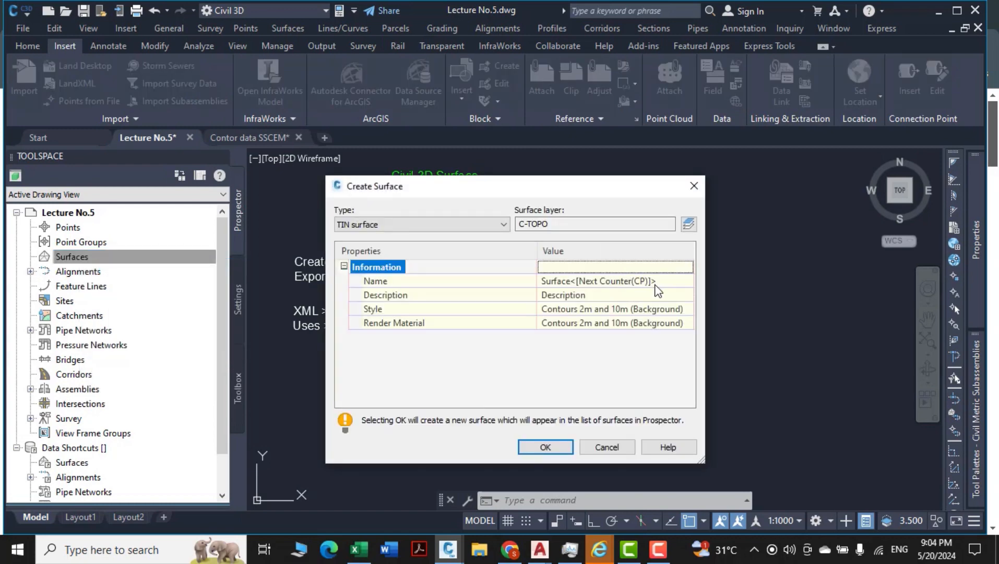
{"action": "left_click", "coordinate": [659, 282]}
{"action": "type", "text": "sscem"}
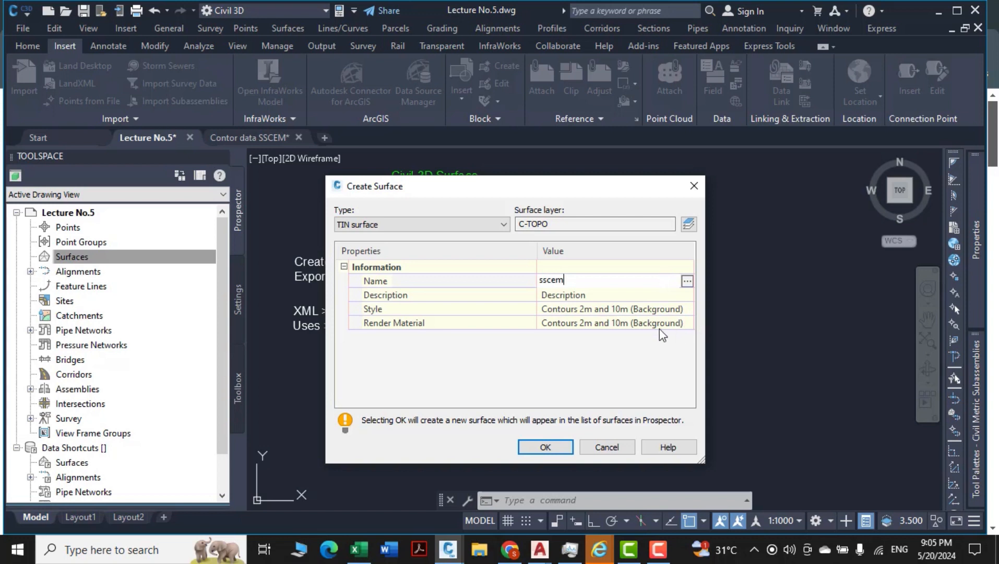
{"action": "key", "text": "Return"}
Step: Set the new surface's style to Contours and Triangles and create the surface
{"action": "left_click", "coordinate": [669, 309]}
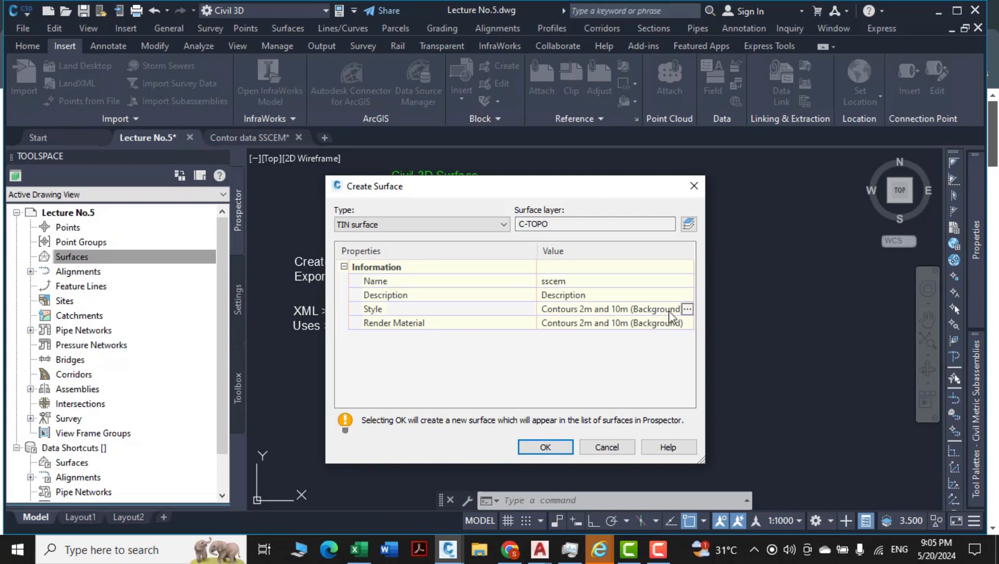
{"action": "left_click", "coordinate": [687, 309]}
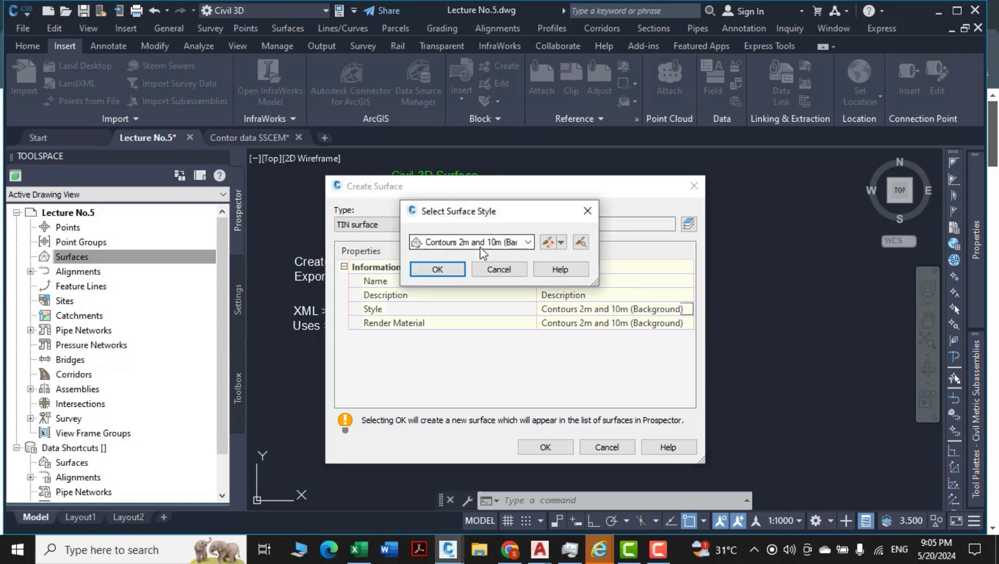
{"action": "left_click", "coordinate": [473, 243]}
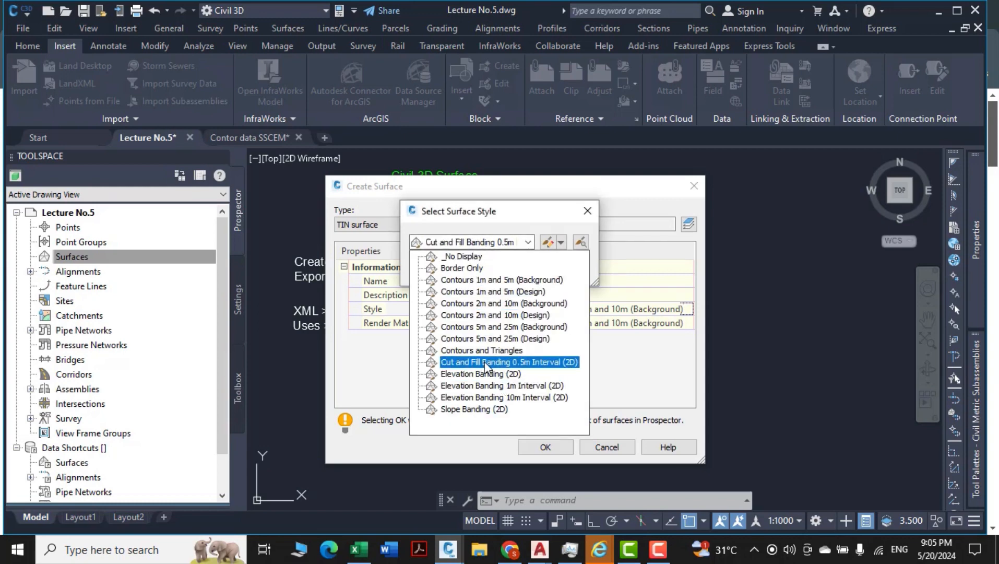
{"action": "left_click", "coordinate": [481, 351]}
{"action": "left_click", "coordinate": [459, 268]}
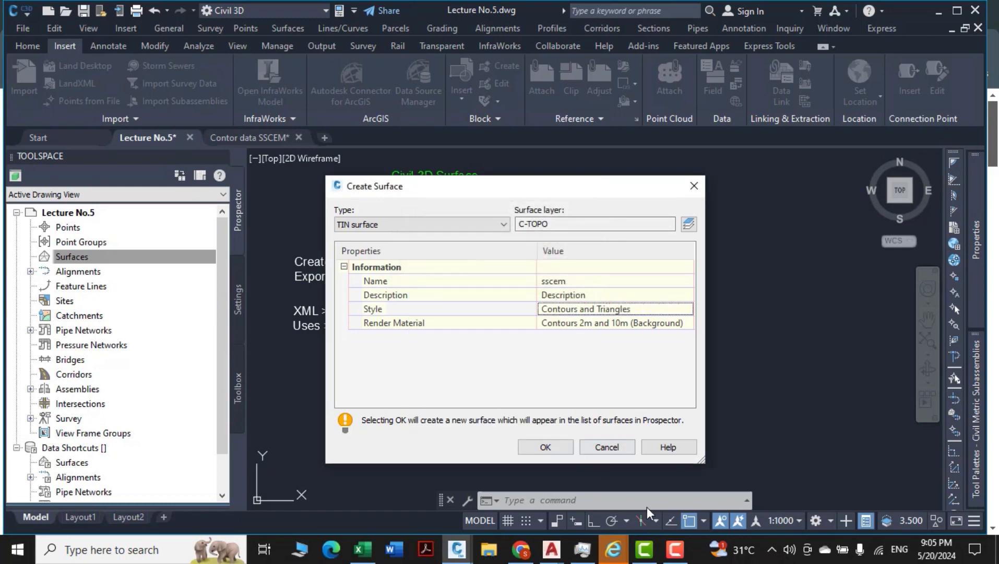
{"action": "left_click", "coordinate": [546, 446]}
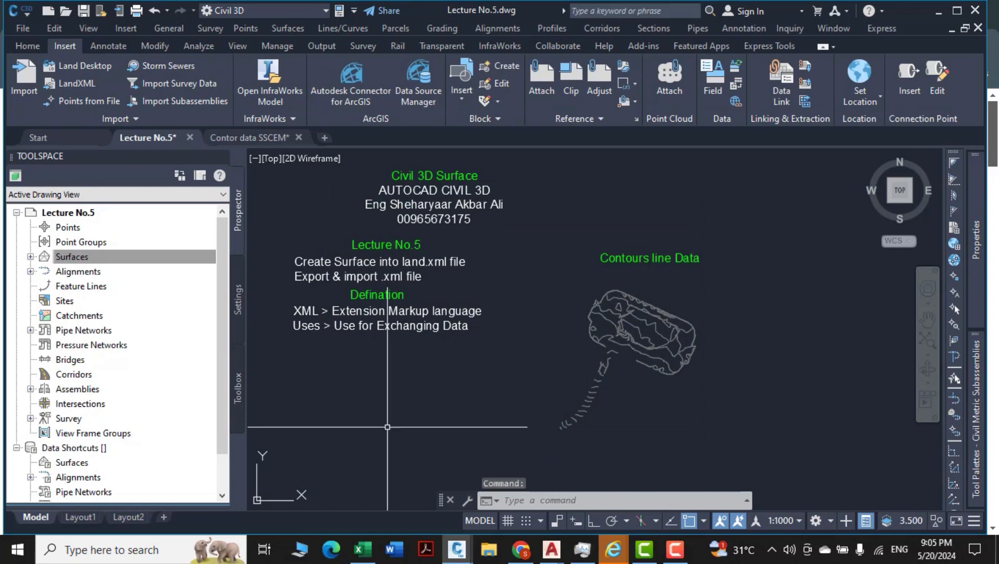
Step: Start adding contour data to the sscem surface definition with the description SSCEM and the default weeding and supplementing factors
{"action": "left_click", "coordinate": [31, 257]}
{"action": "left_click", "coordinate": [45, 271]}
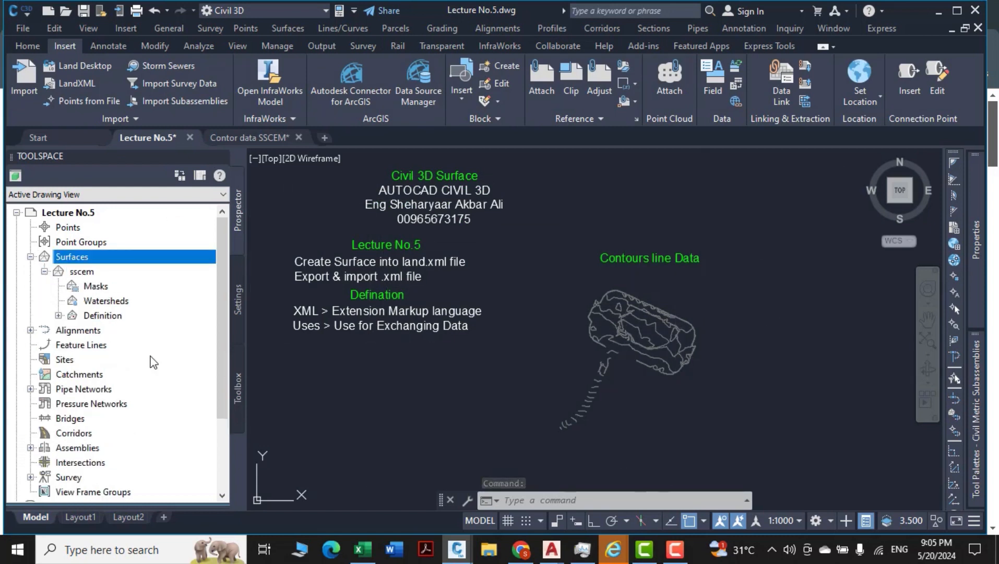
{"action": "left_click", "coordinate": [58, 315]}
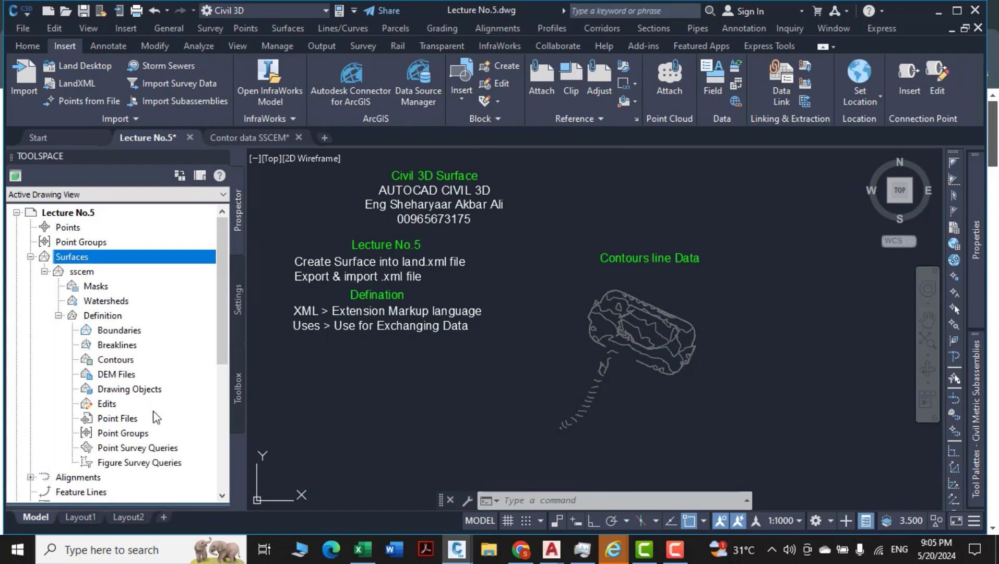
{"action": "right_click", "coordinate": [116, 364]}
{"action": "left_click", "coordinate": [144, 370]}
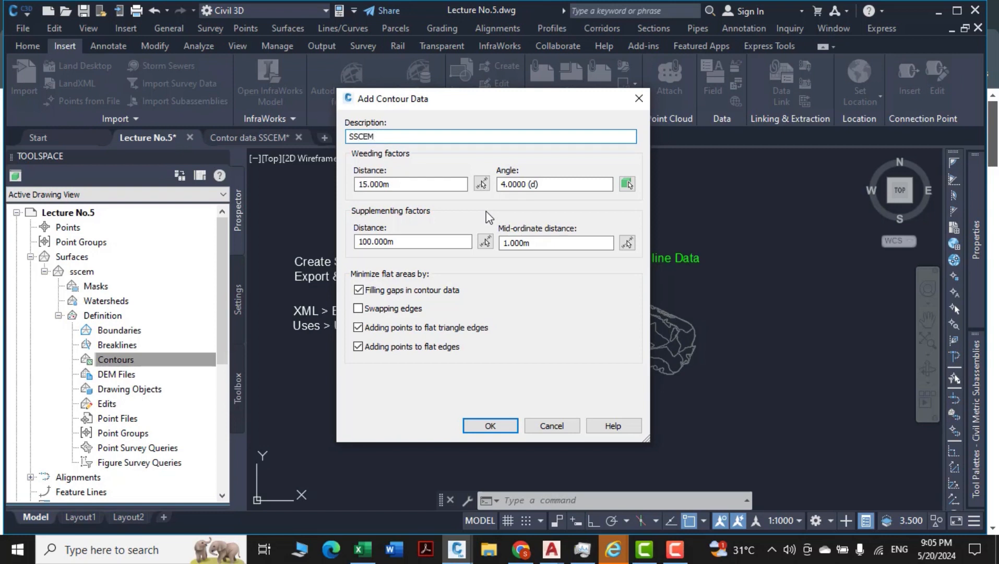
{"action": "left_click", "coordinate": [485, 427]}
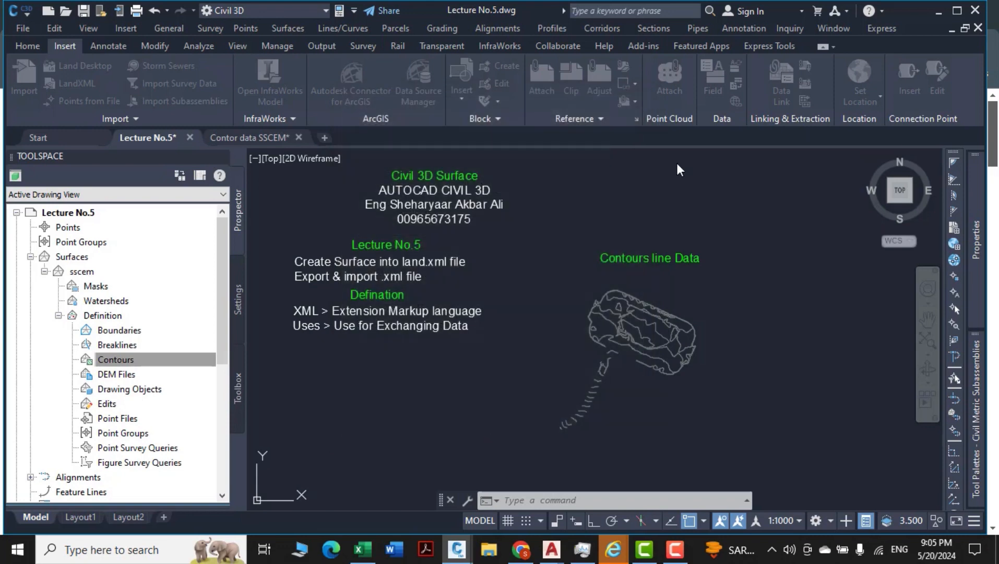
Step: Select all the pasted contour polylines as the contour data that builds the sscem surface
{"action": "middle_click_drag", "start_coordinate": [710, 313], "coordinate": [701, 294]}
{"action": "left_click", "coordinate": [709, 212]}
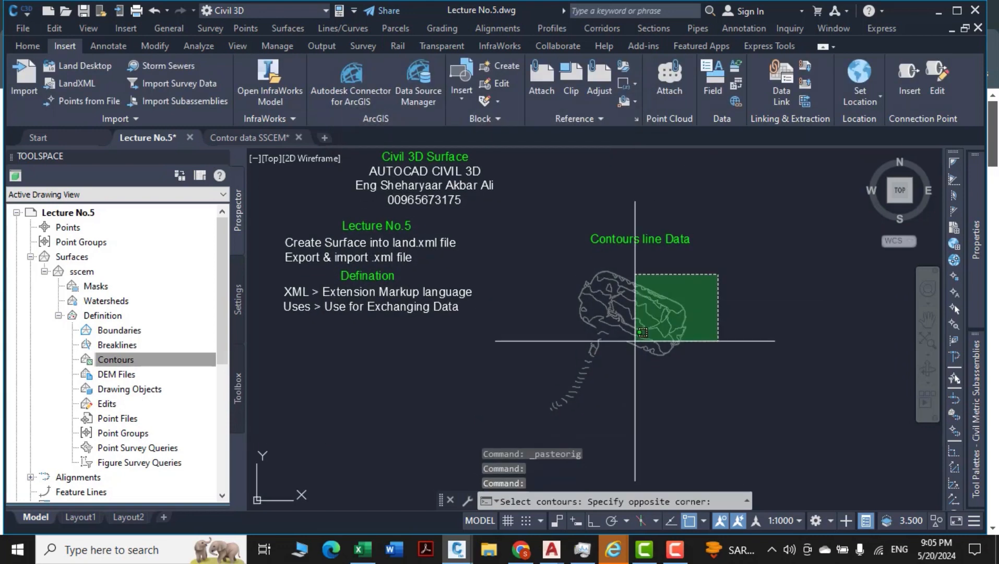
{"action": "left_click", "coordinate": [526, 437]}
{"action": "key", "text": "Return"}
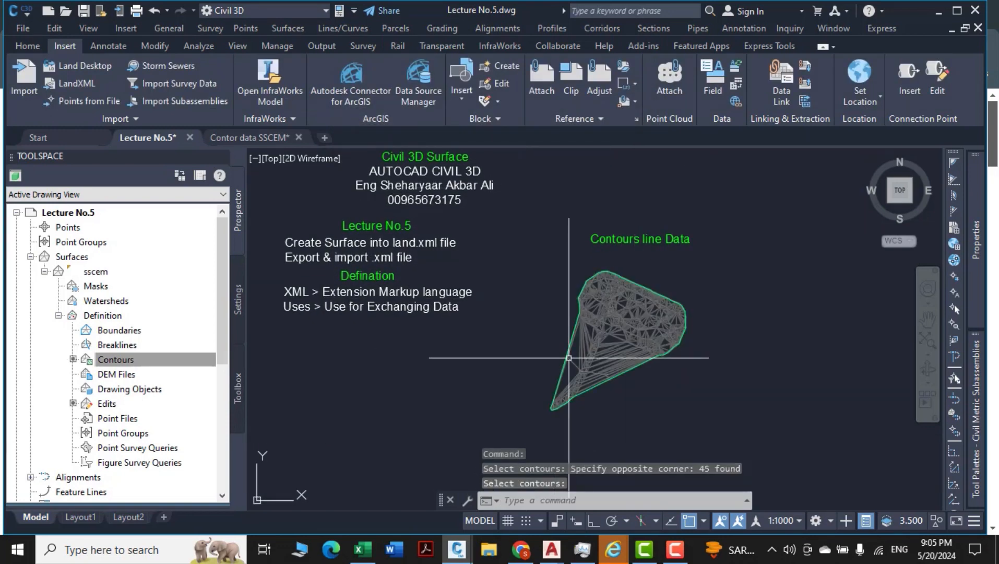
Step: Delete the long TIN lines of the sscem surface that span the gap southeast of its narrow tail
{"action": "mouse_move", "coordinate": [689, 428]}
{"action": "middle_mouse_down"}
{"action": "mouse_move", "coordinate": [658, 411]}
{"action": "mouse_move", "coordinate": [656, 431]}
{"action": "middle_mouse_up"}
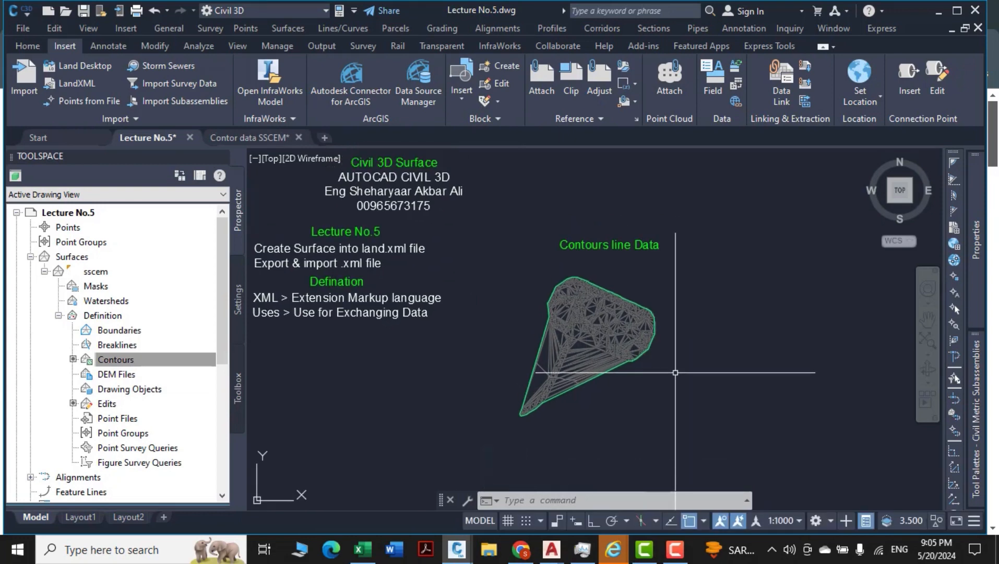
{"action": "scroll", "coordinate": [610, 403], "scroll_direction": "down", "scroll_amount": 1}
{"action": "scroll", "coordinate": [590, 397], "scroll_direction": "up", "scroll_amount": 3}
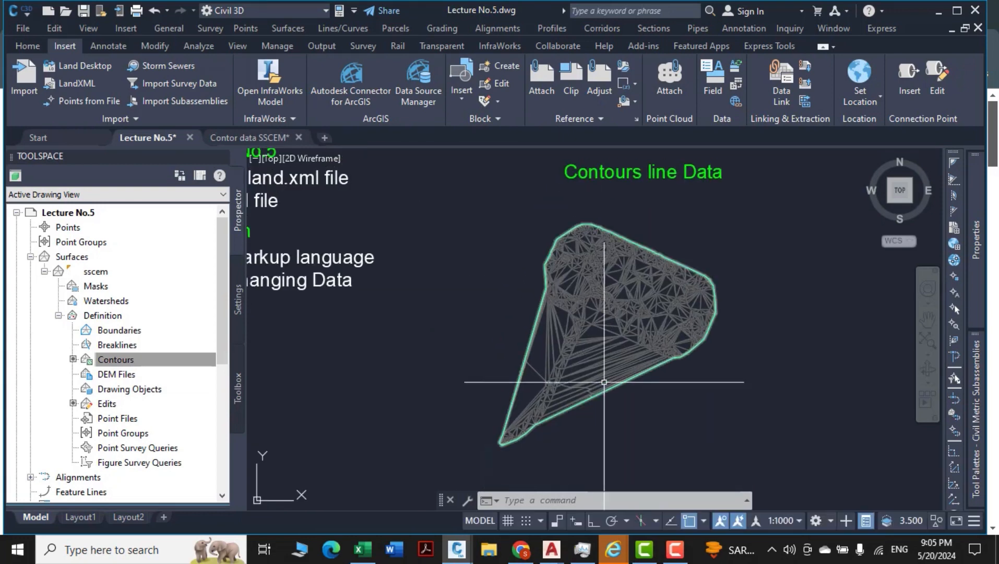
{"action": "left_click", "coordinate": [603, 374]}
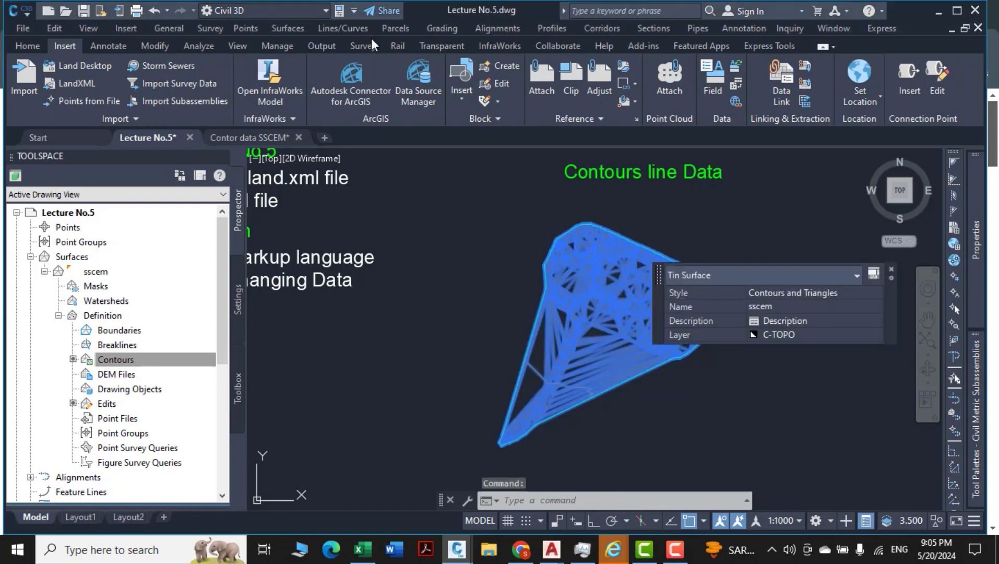
{"action": "left_click", "coordinate": [336, 88]}
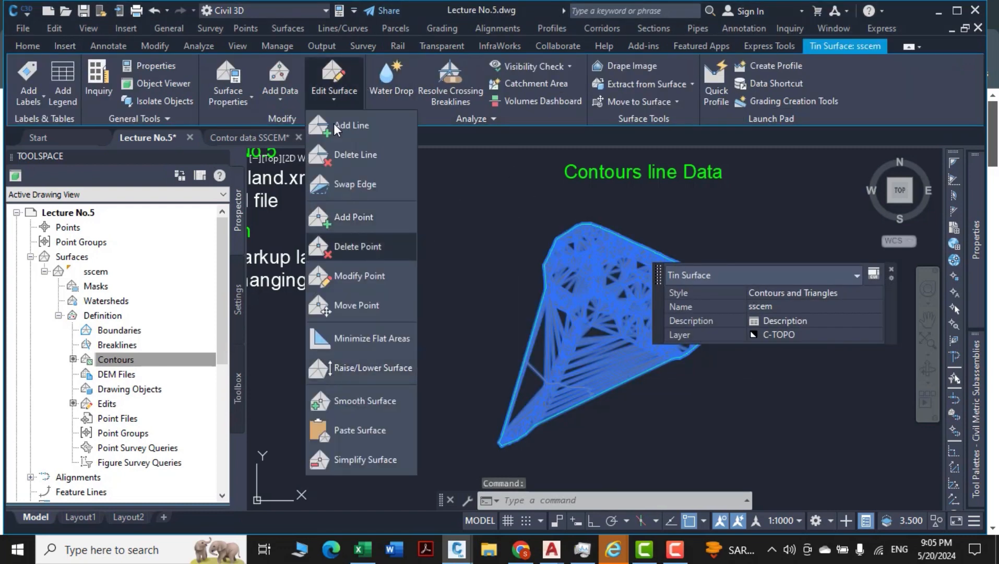
{"action": "left_click", "coordinate": [365, 154]}
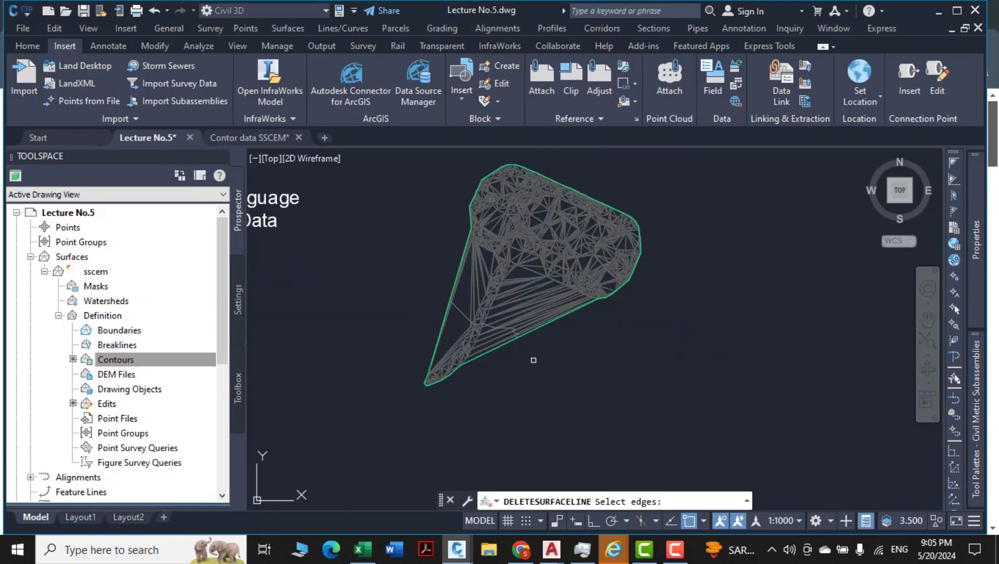
{"action": "left_click", "coordinate": [533, 360]}
{"action": "left_click", "coordinate": [511, 288]}
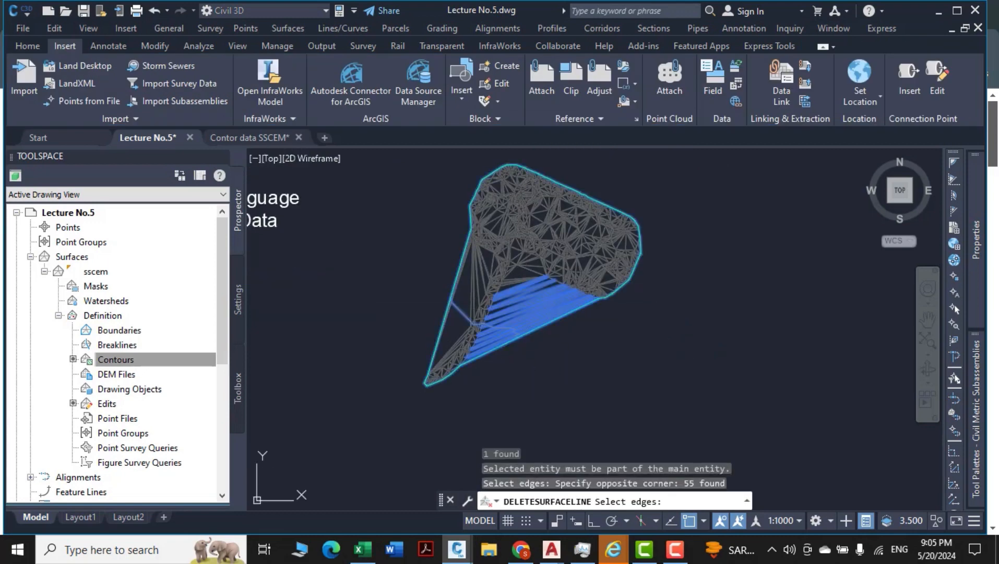
{"action": "key", "text": "Return"}
Step: Delete the remaining stray TIN lines in the inner corner where the tail's east side meets the wide body
{"action": "scroll", "coordinate": [526, 281], "scroll_direction": "up", "scroll_amount": 2}
{"action": "left_click", "coordinate": [524, 298]}
{"action": "left_click", "coordinate": [508, 278]}
{"action": "key", "text": "Return"}
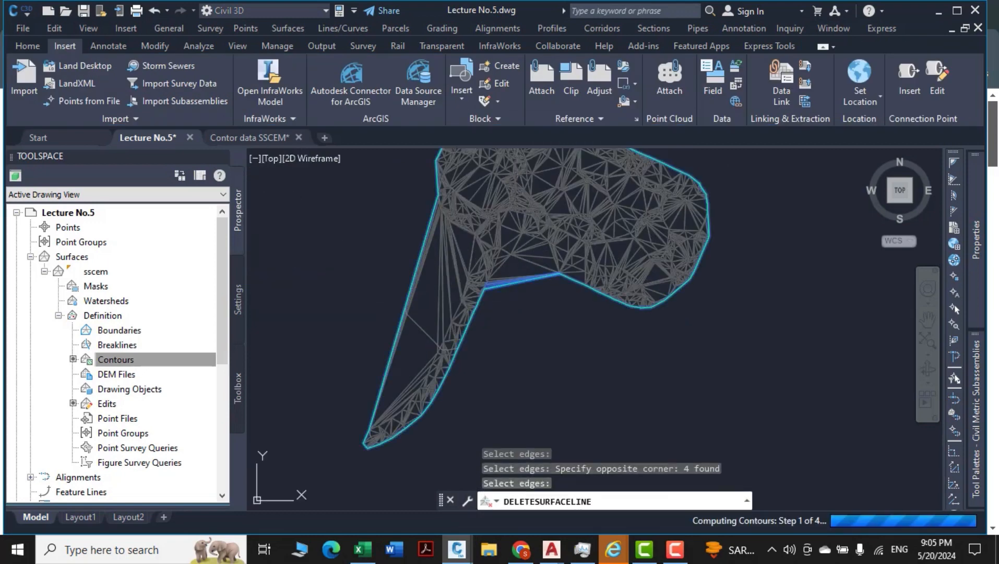
{"action": "left_click", "coordinate": [544, 327]}
{"action": "left_click", "coordinate": [517, 278]}
{"action": "key", "text": "Return"}
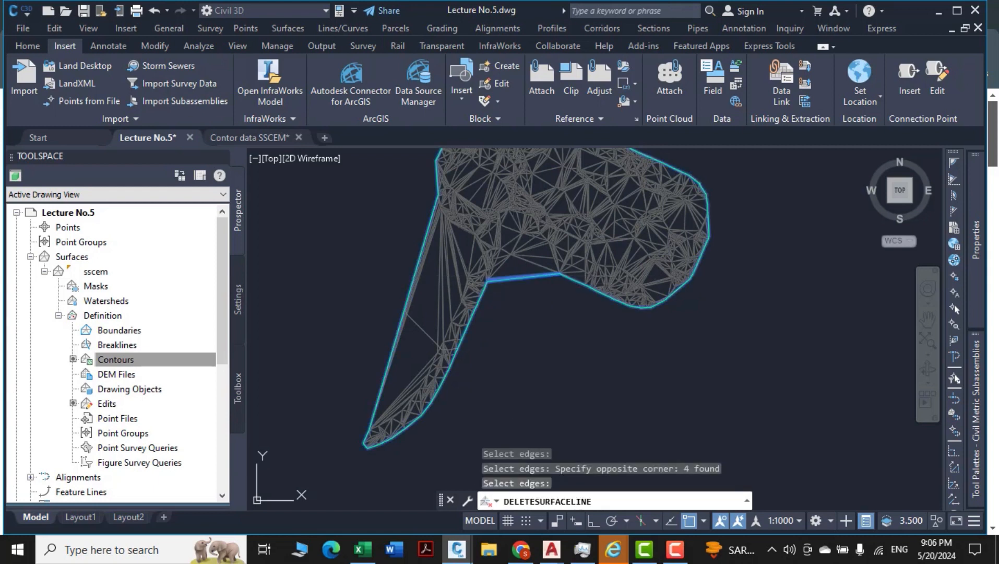
Step: Delete the long TIN lines bridging the gap on the west side of the tail and end line deletion
{"action": "middle_click_drag", "start_coordinate": [446, 337], "coordinate": [530, 361]}
{"action": "left_click", "coordinate": [543, 268]}
{"action": "left_click", "coordinate": [396, 329]}
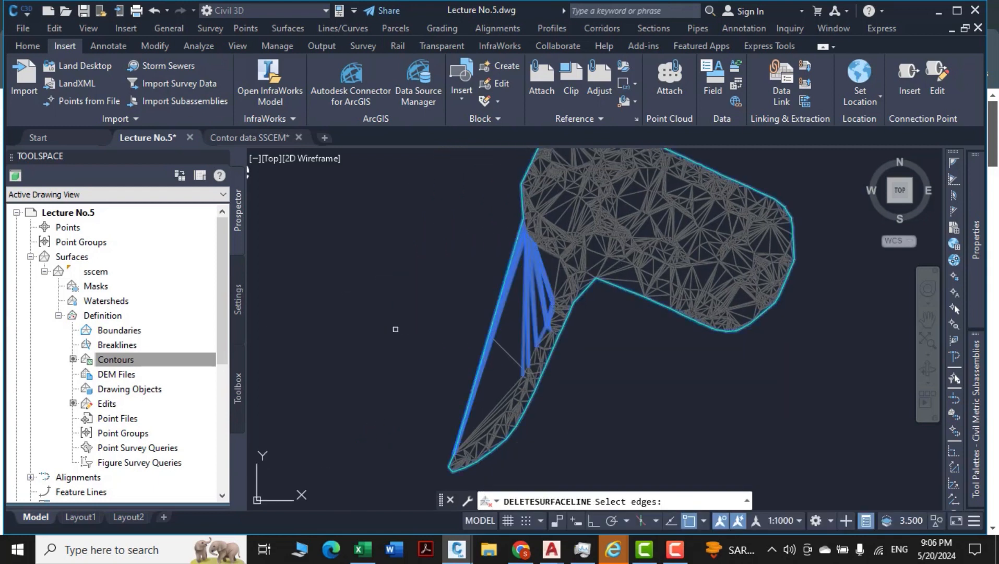
{"action": "type", "text": "n"}
{"action": "key", "text": "Return"}
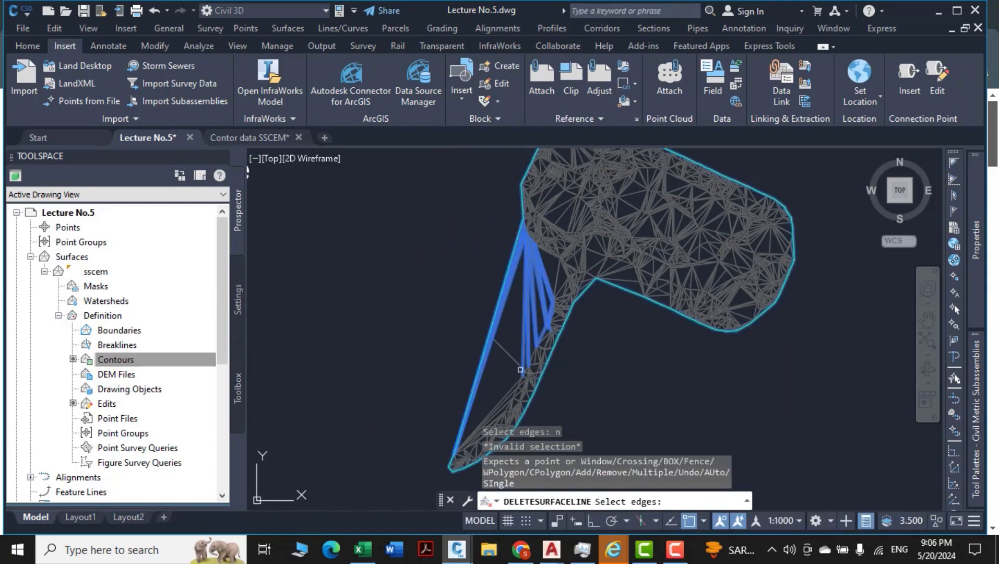
{"action": "key", "text": "Return"}
{"action": "scroll", "coordinate": [494, 367], "scroll_direction": "down", "scroll_amount": 5}
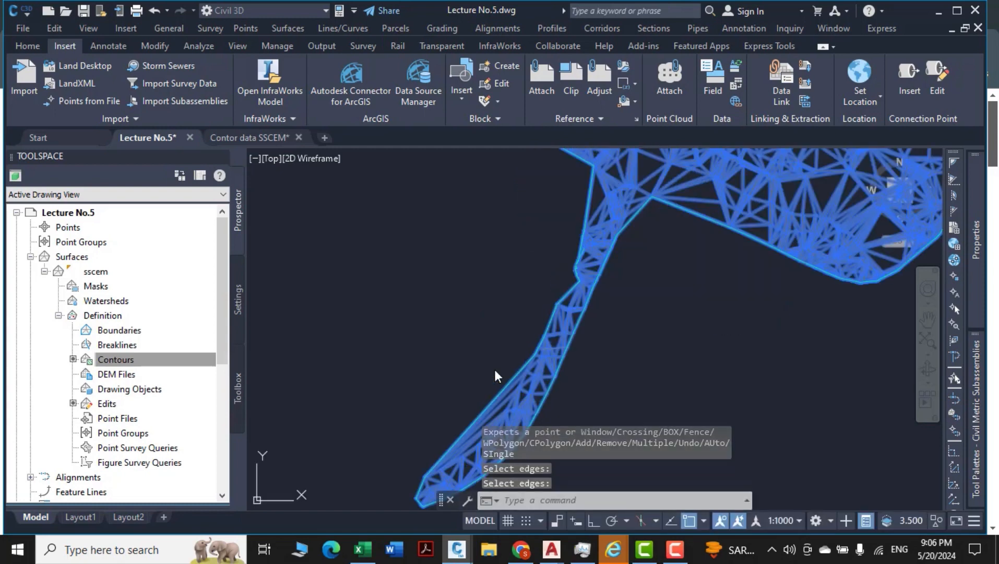
{"action": "key", "text": "Escape"}
{"action": "key", "text": "Escape"}
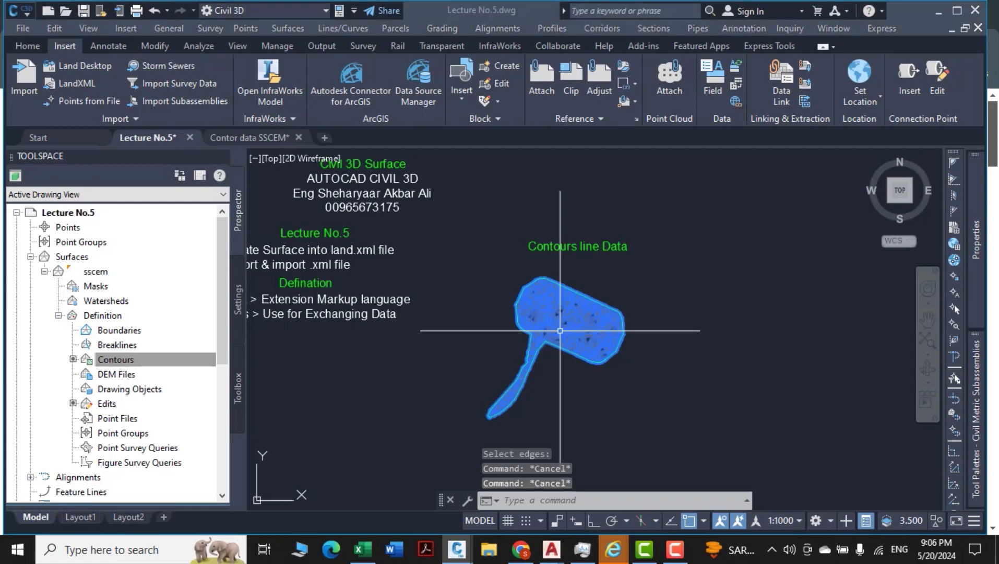
Step: Edit the sscem surface's style and make the Elevations component visible in the Plan view direction
{"action": "left_click", "coordinate": [560, 331]}
{"action": "right_click", "coordinate": [691, 323]}
{"action": "left_click", "coordinate": [764, 258]}
{"action": "left_click", "coordinate": [764, 258]}
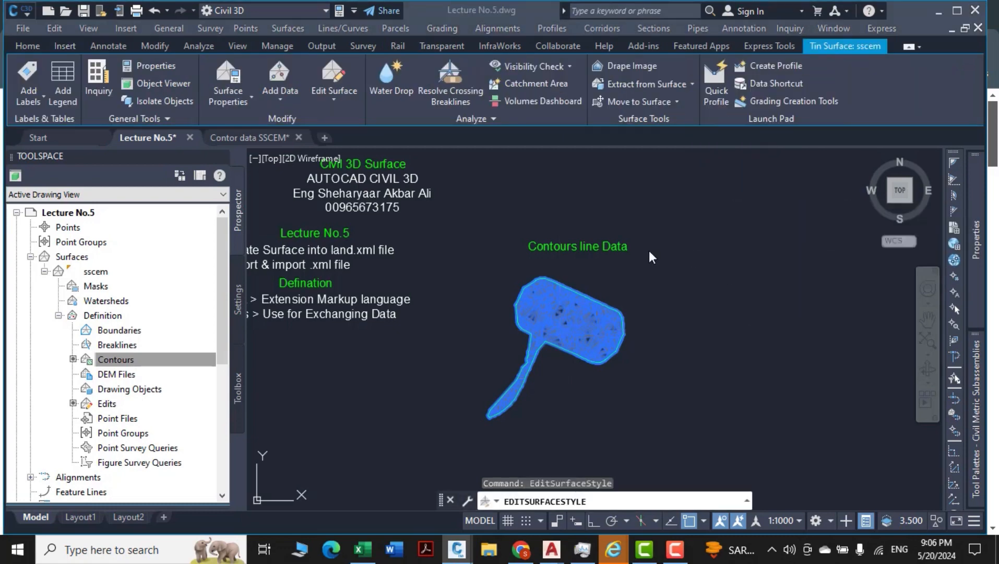
{"action": "scroll", "coordinate": [317, 258], "scroll_direction": "down", "scroll_amount": 2}
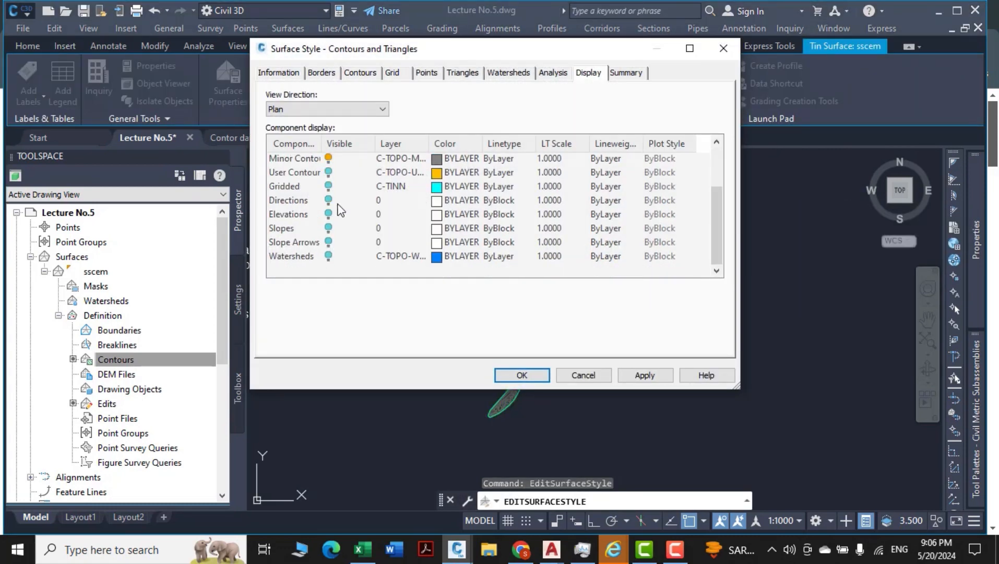
{"action": "left_click", "coordinate": [328, 217]}
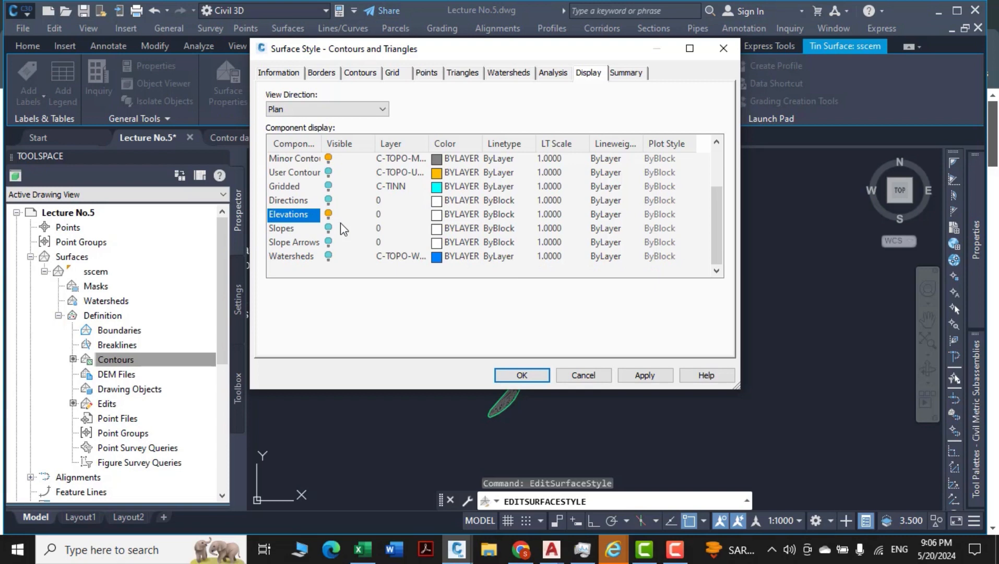
Step: Set the Elevations component's color to blue, apply the surface style changes and deselect the surface
{"action": "left_click", "coordinate": [438, 216]}
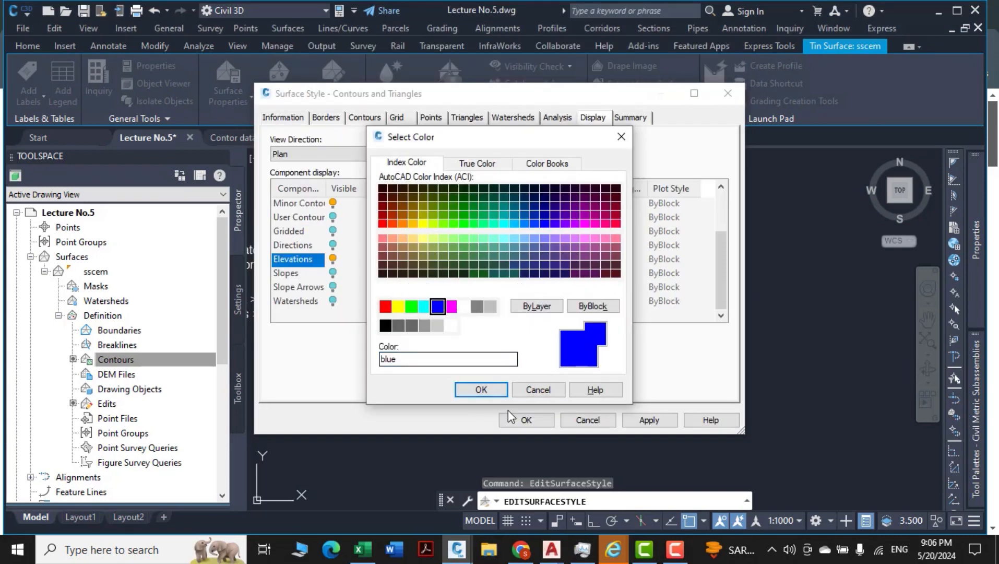
{"action": "left_click", "coordinate": [481, 389]}
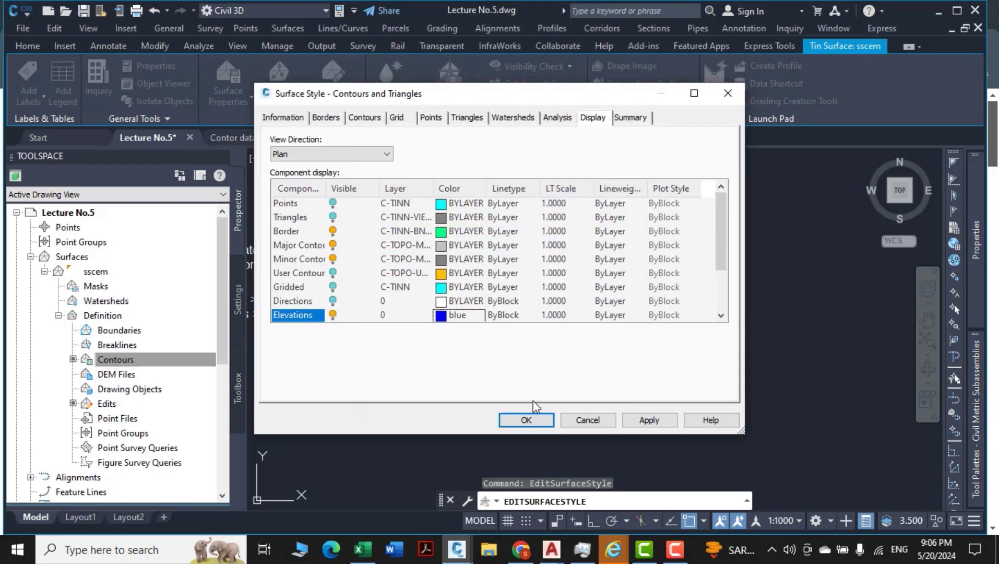
{"action": "left_click", "coordinate": [645, 422]}
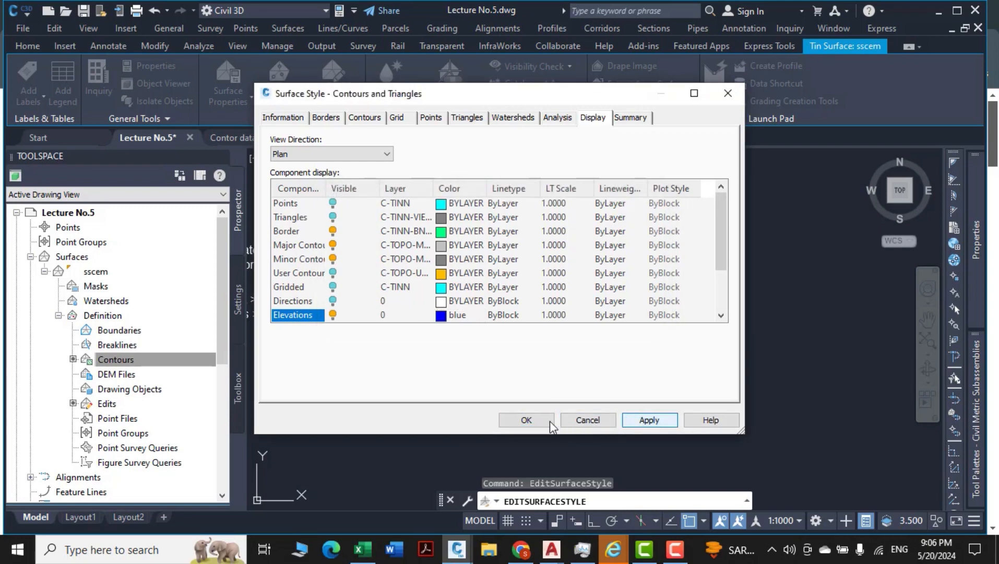
{"action": "left_click", "coordinate": [527, 420]}
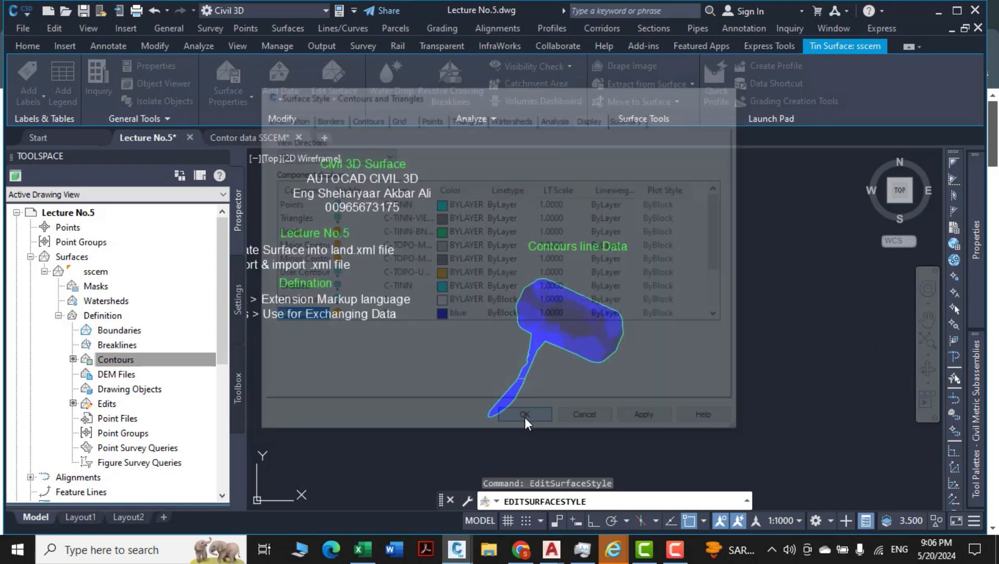
{"action": "middle_click_drag", "start_coordinate": [590, 419], "coordinate": [564, 412]}
{"action": "key", "text": "Escape"}
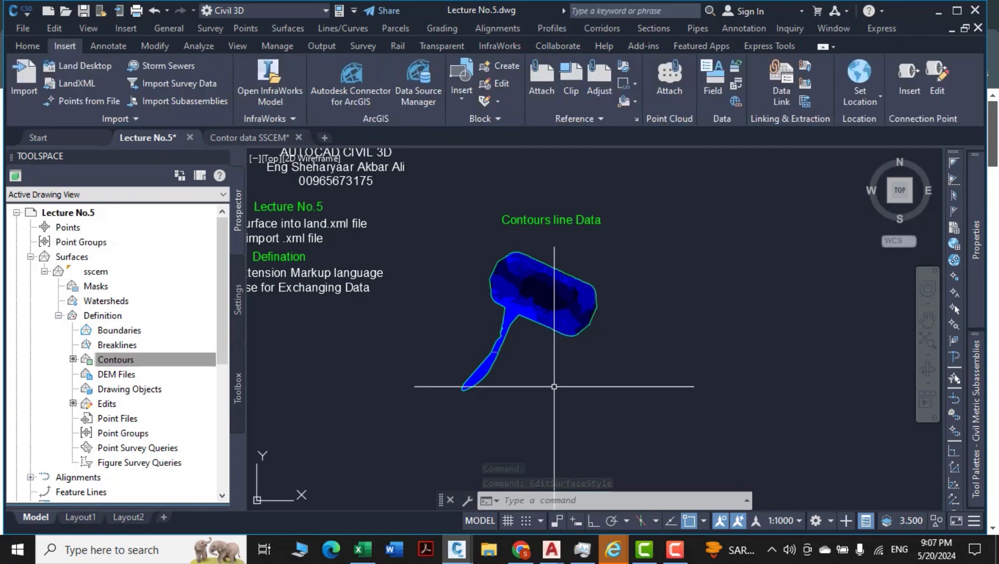
Step: Export all listed objects, including the sscem surface, as LandXML version 1.2 to Lecture No.5.xml in Documents
{"action": "middle_click_drag", "start_coordinate": [554, 399], "coordinate": [638, 402]}
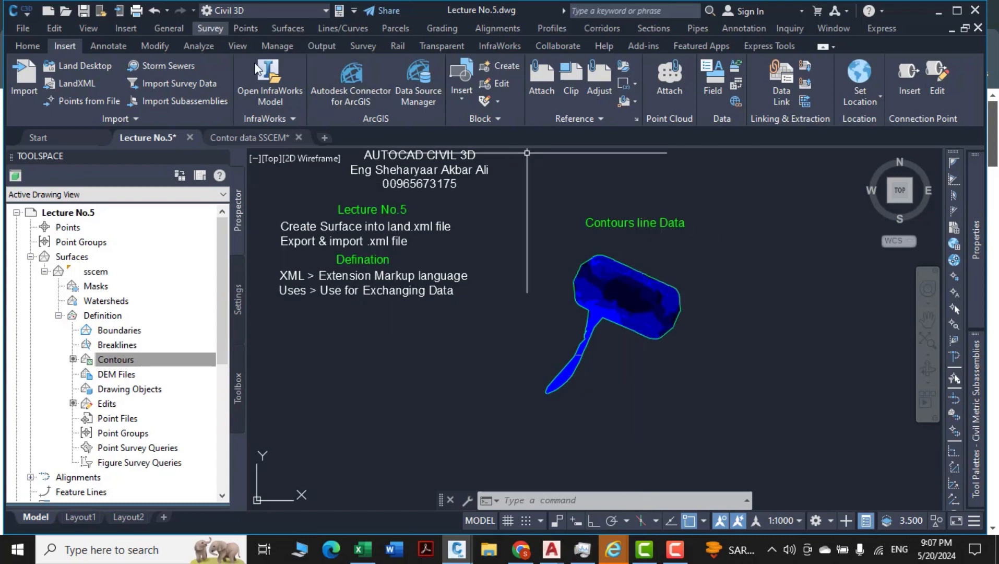
{"action": "left_click", "coordinate": [317, 45]}
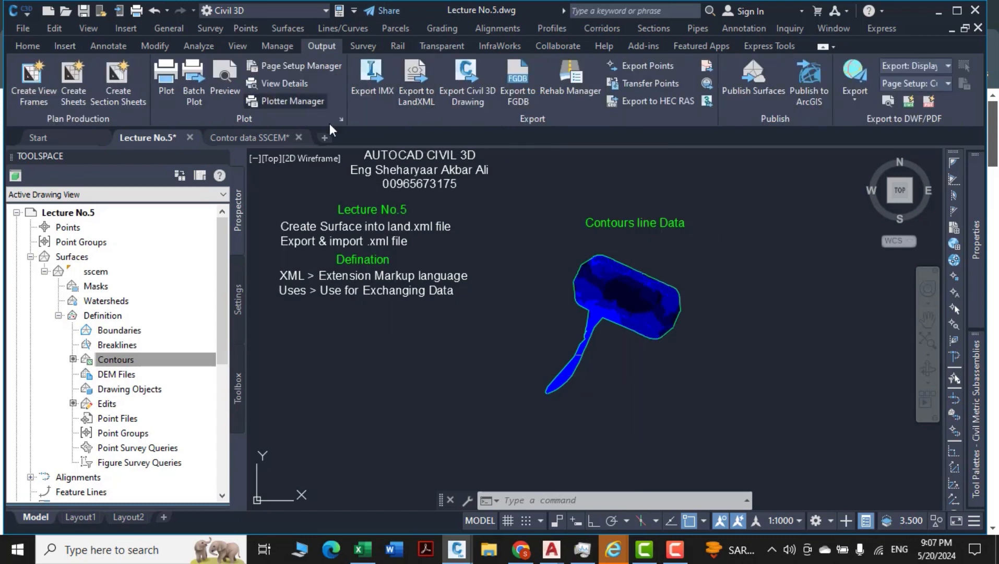
{"action": "left_click", "coordinate": [419, 97]}
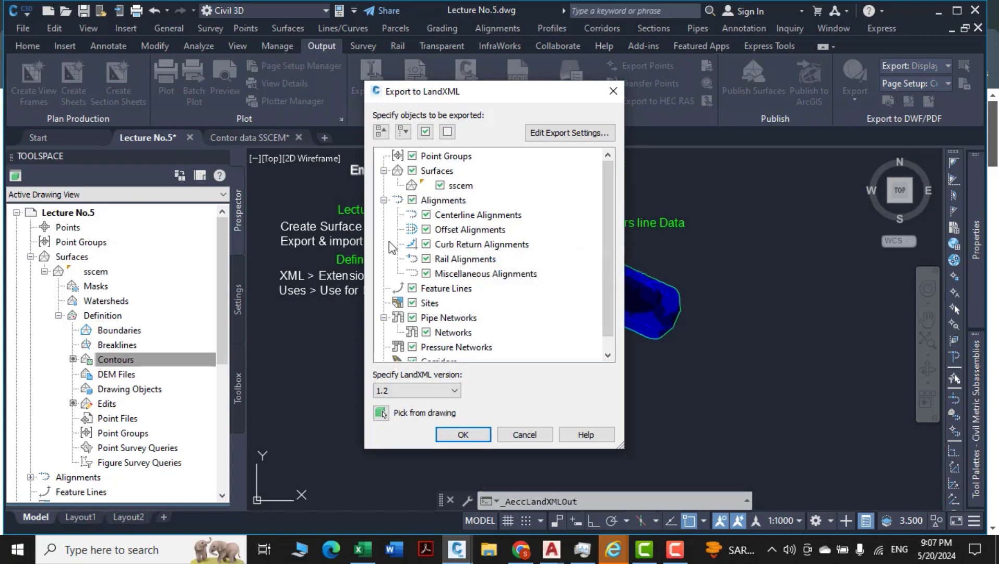
{"action": "left_click", "coordinate": [463, 434]}
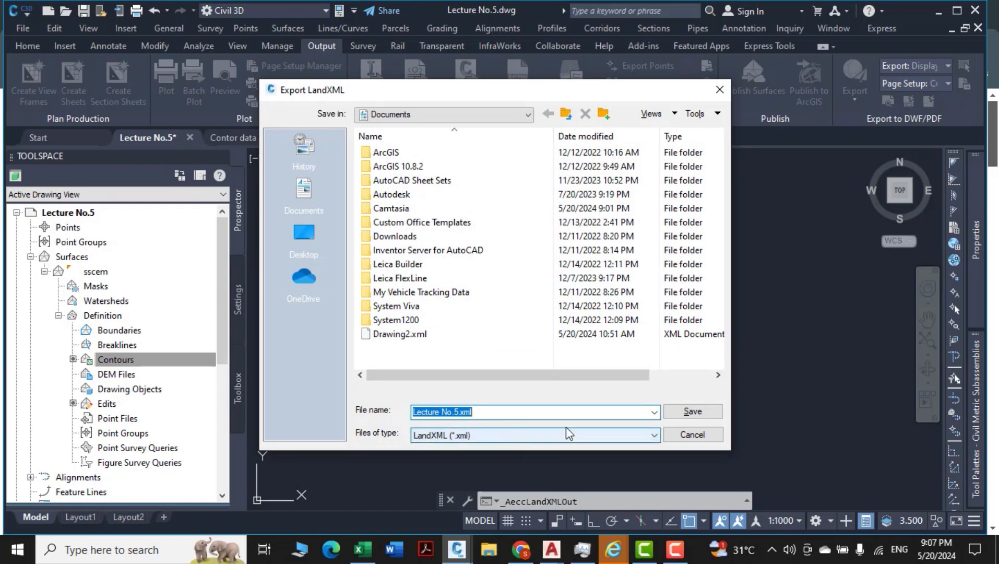
{"action": "left_click", "coordinate": [681, 416]}
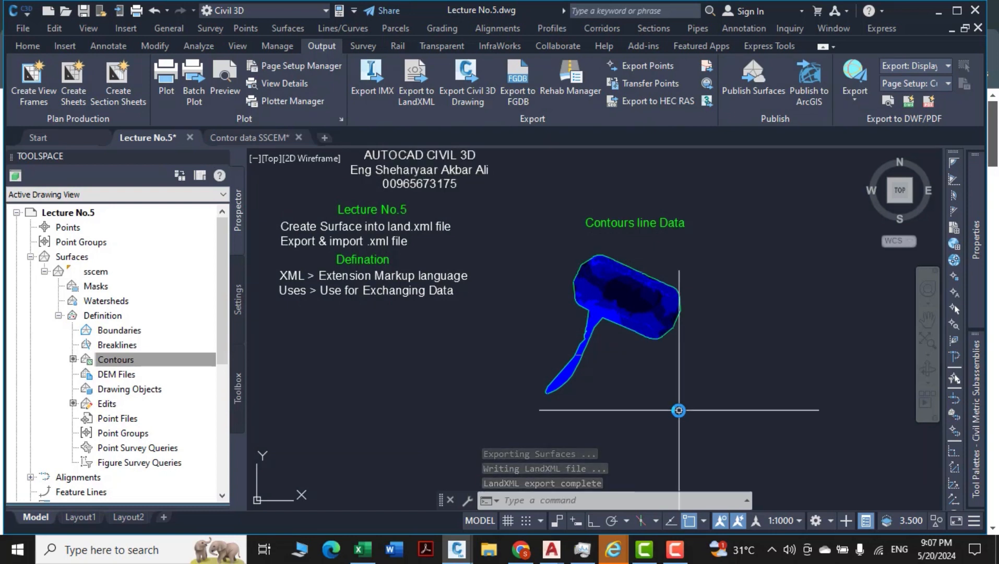
Step: In the Contor data SSCEM drawing, import Lecture No.5.xml as LandXML with all its entries, including the sscem surface
{"action": "left_click", "coordinate": [284, 139]}
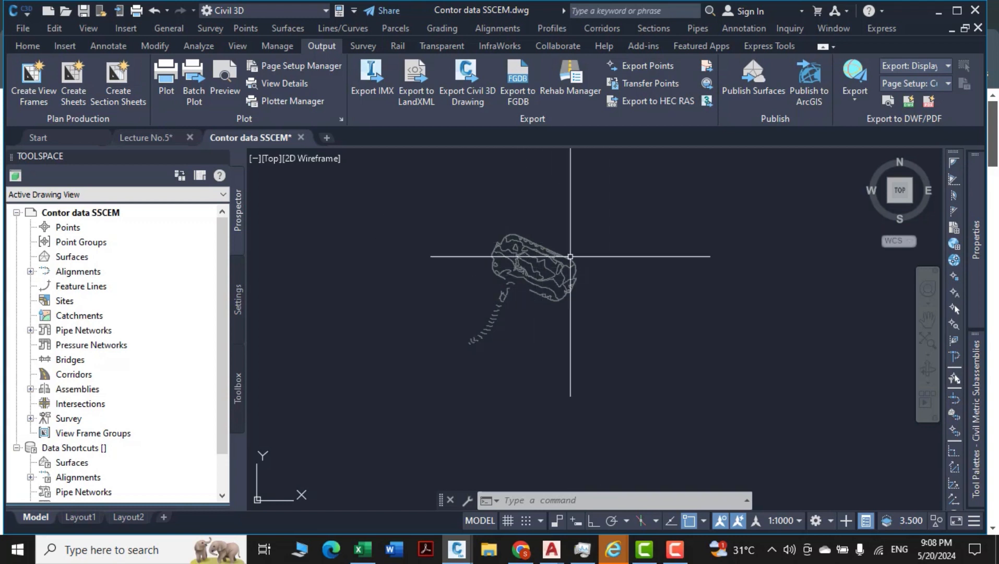
{"action": "middle_click_drag", "start_coordinate": [513, 357], "coordinate": [518, 355]}
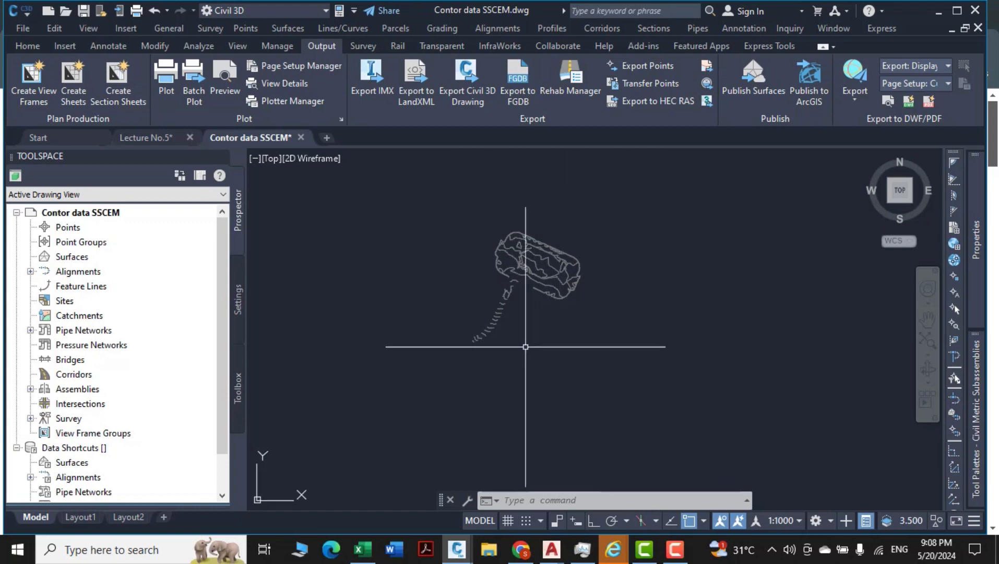
{"action": "left_click", "coordinate": [26, 46]}
{"action": "left_click", "coordinate": [65, 46]}
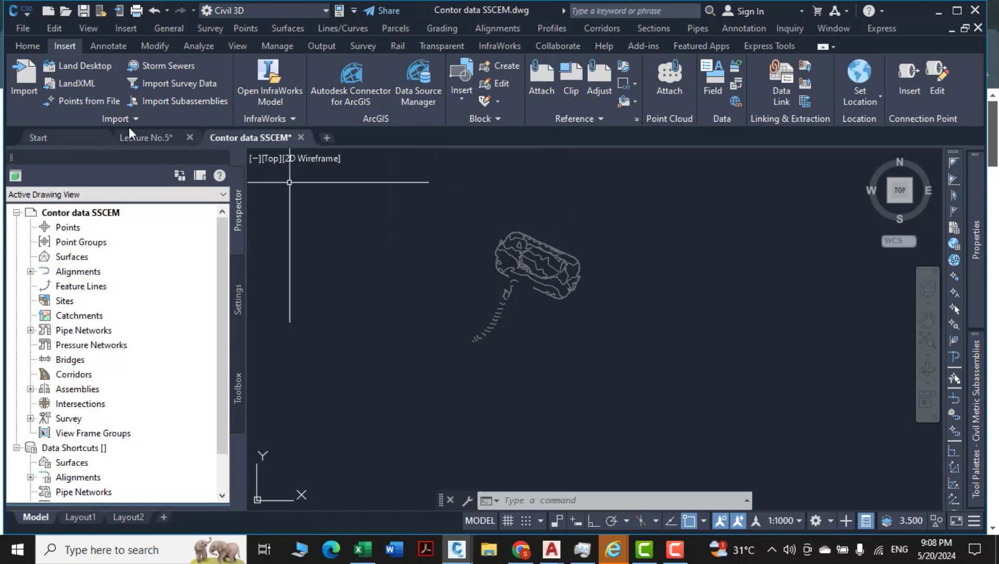
{"action": "left_click", "coordinate": [78, 85]}
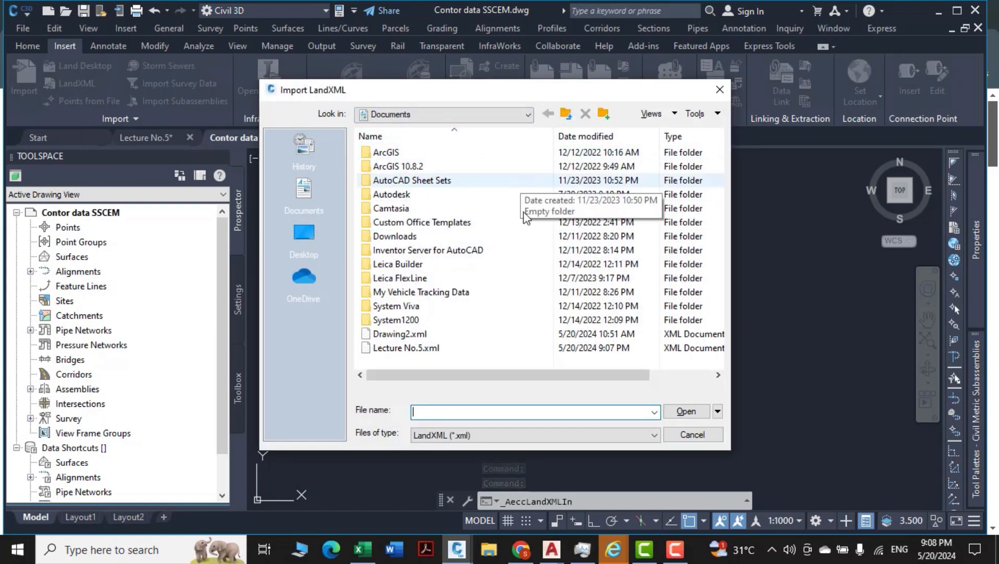
{"action": "left_click", "coordinate": [415, 351]}
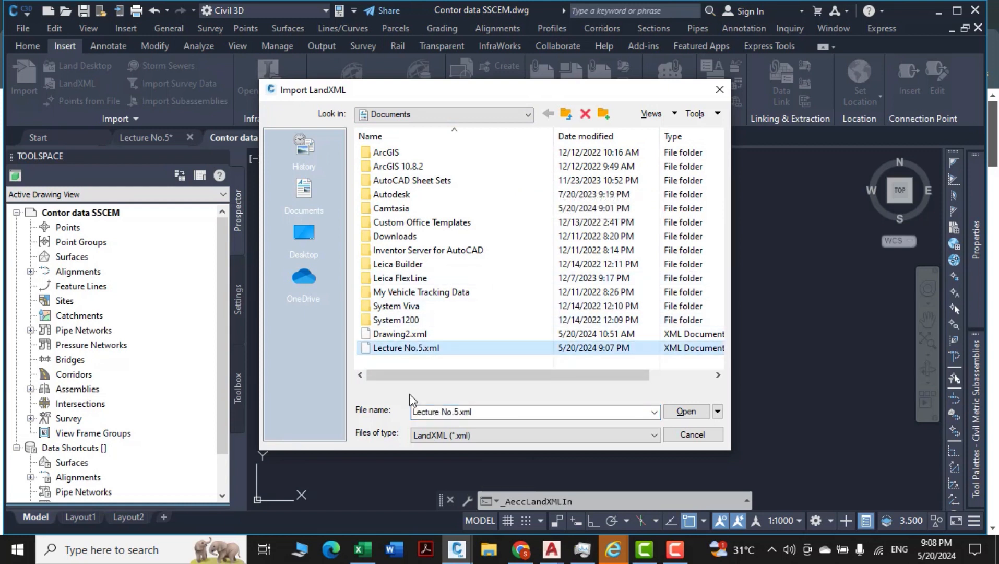
{"action": "left_click", "coordinate": [687, 412]}
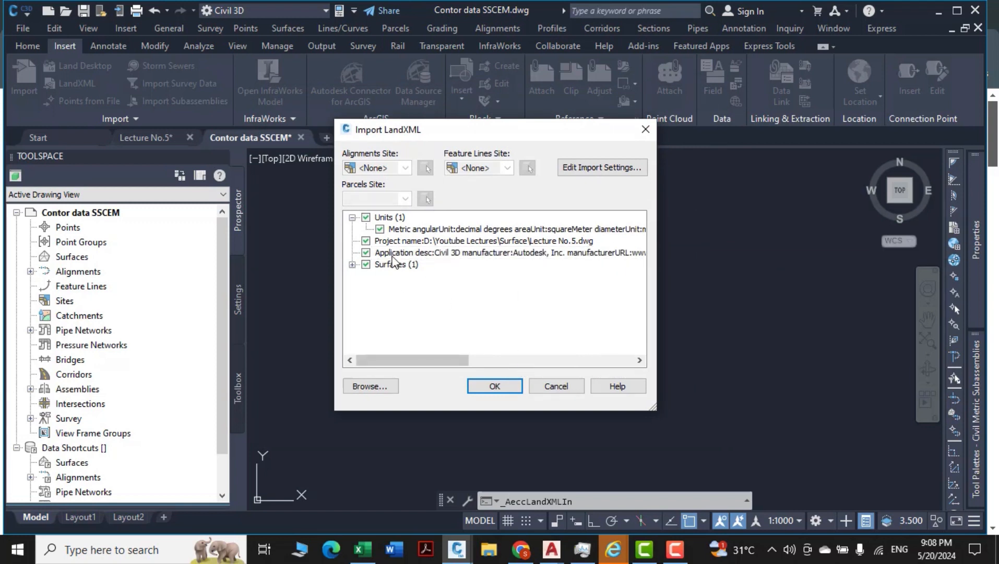
{"action": "left_click", "coordinate": [352, 264]}
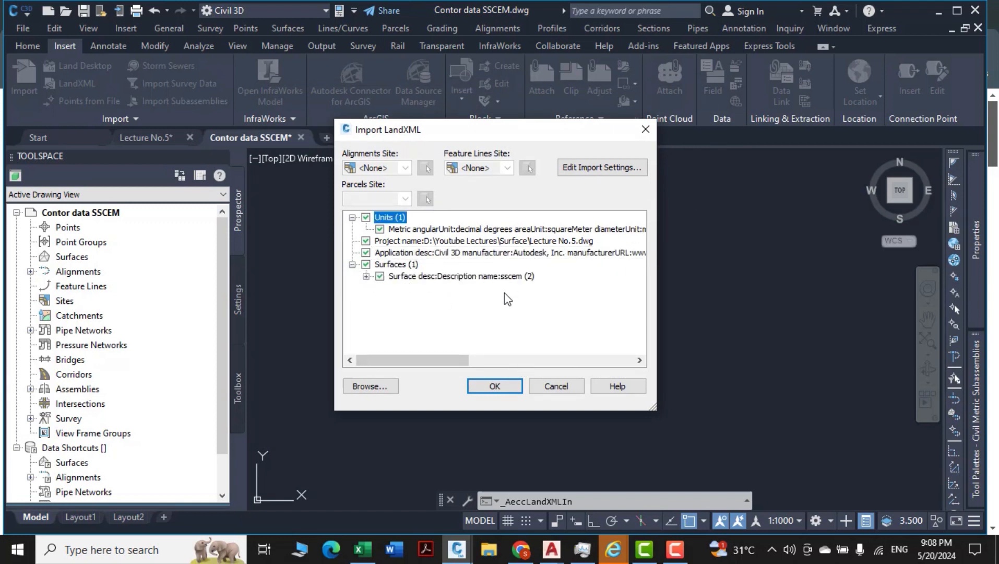
{"action": "left_click", "coordinate": [496, 386]}
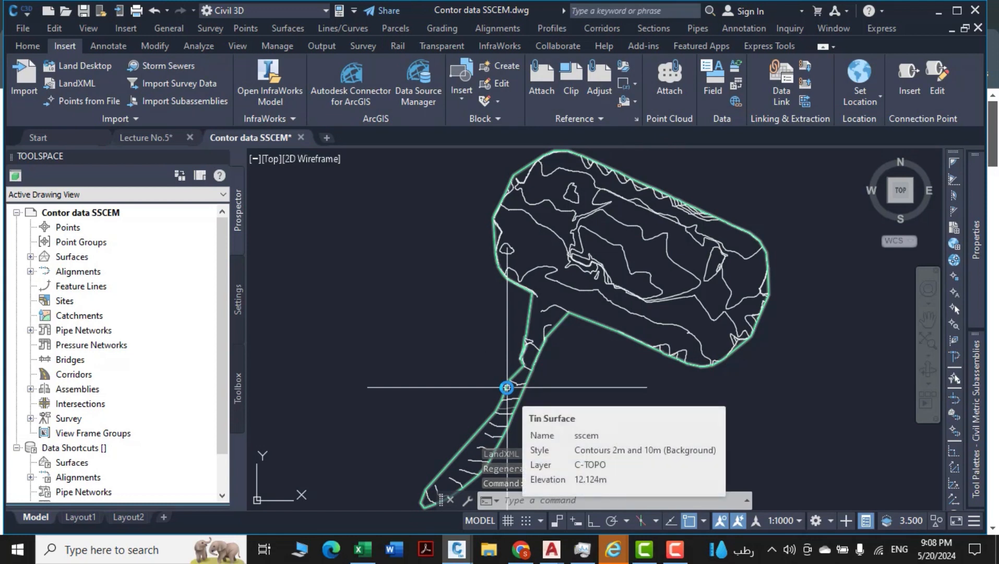
Step: Edit the imported sscem surface's style to show the Elevations component in the Plan view direction, apply it and deselect the surface
{"action": "scroll", "coordinate": [499, 286], "scroll_direction": "down", "scroll_amount": 3}
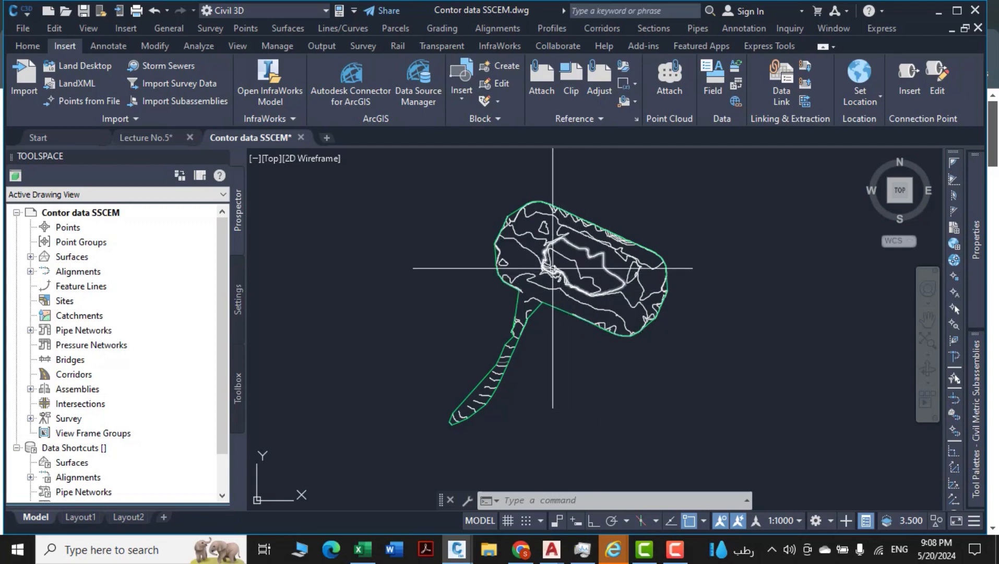
{"action": "left_click", "coordinate": [535, 307]}
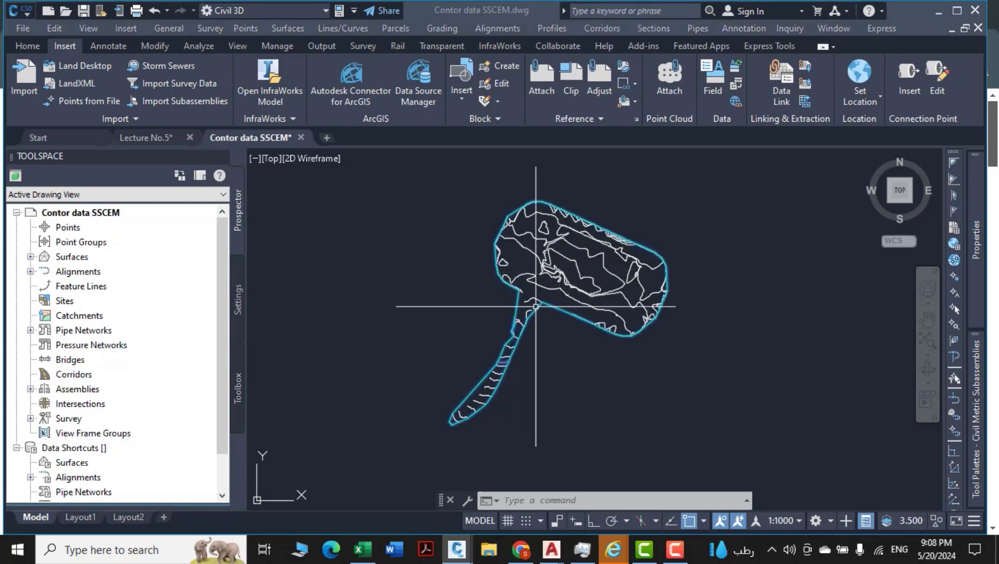
{"action": "right_click", "coordinate": [561, 395]}
{"action": "left_click", "coordinate": [613, 326]}
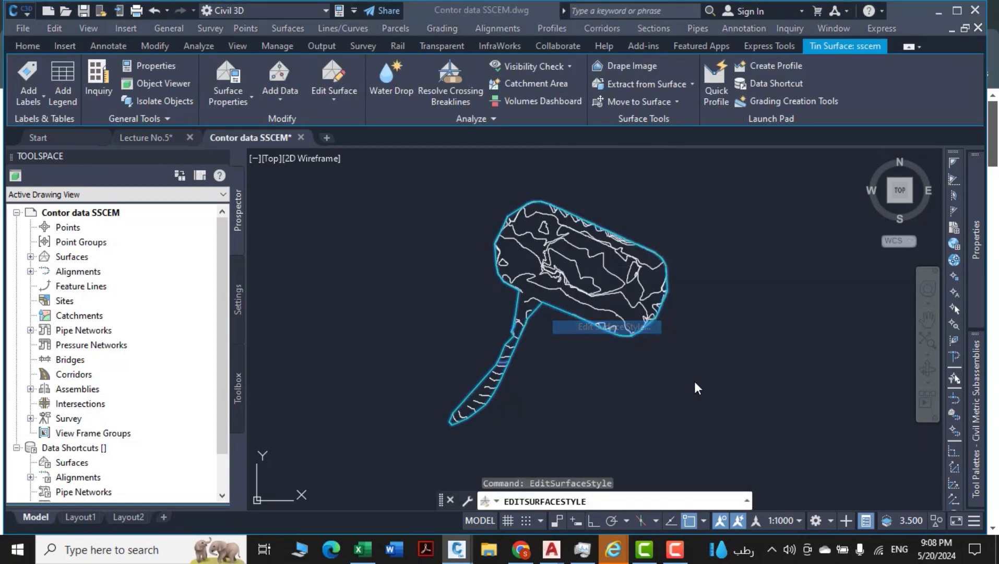
{"action": "scroll", "coordinate": [399, 282], "scroll_direction": "down", "scroll_amount": 2}
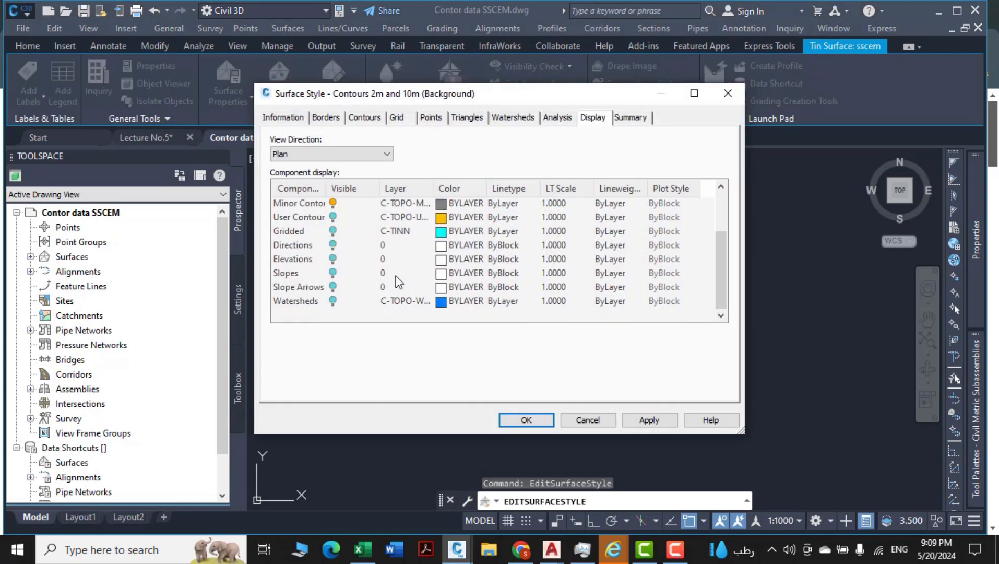
{"action": "left_click", "coordinate": [332, 259]}
{"action": "left_click", "coordinate": [640, 421]}
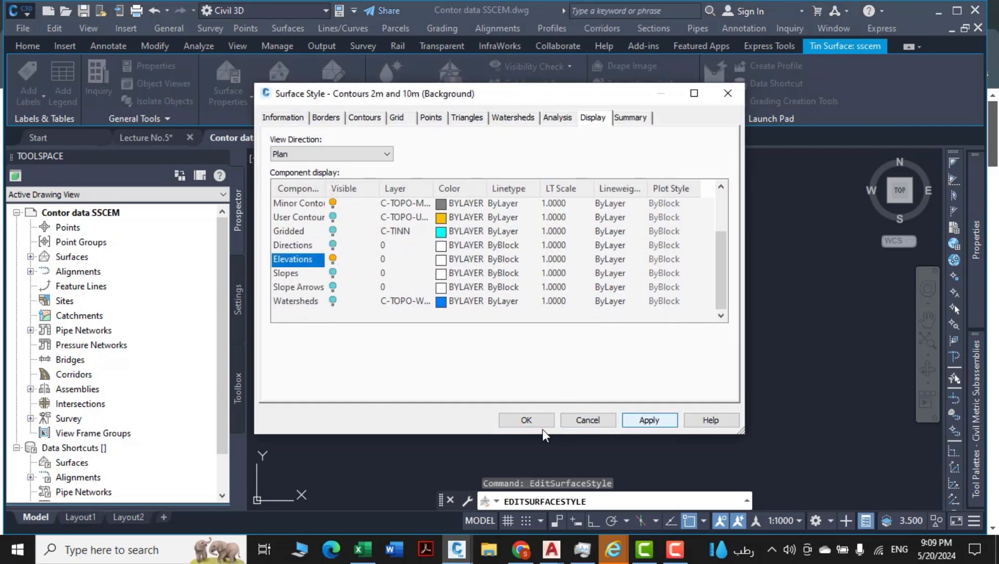
{"action": "left_click", "coordinate": [531, 419]}
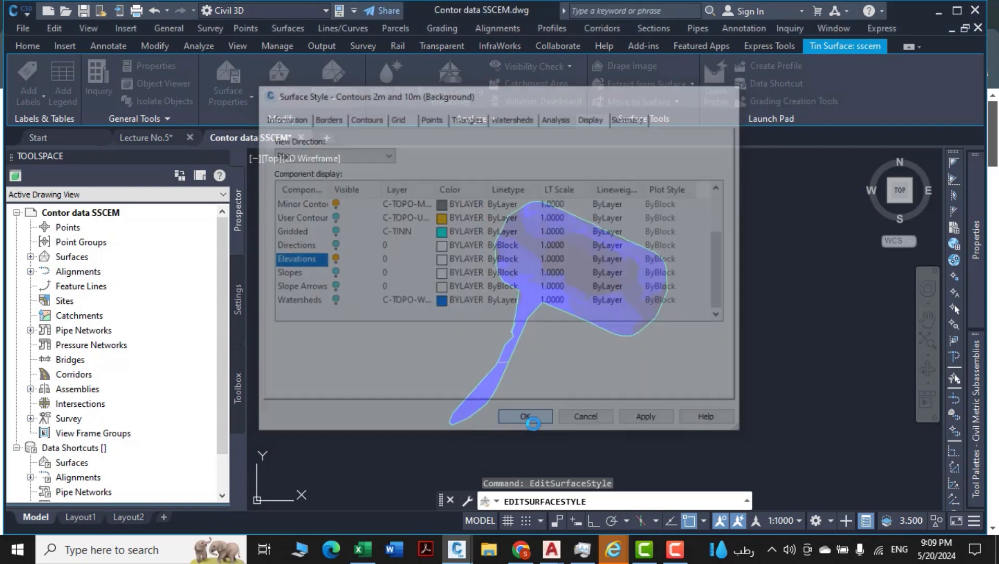
{"action": "key", "text": "Escape"}
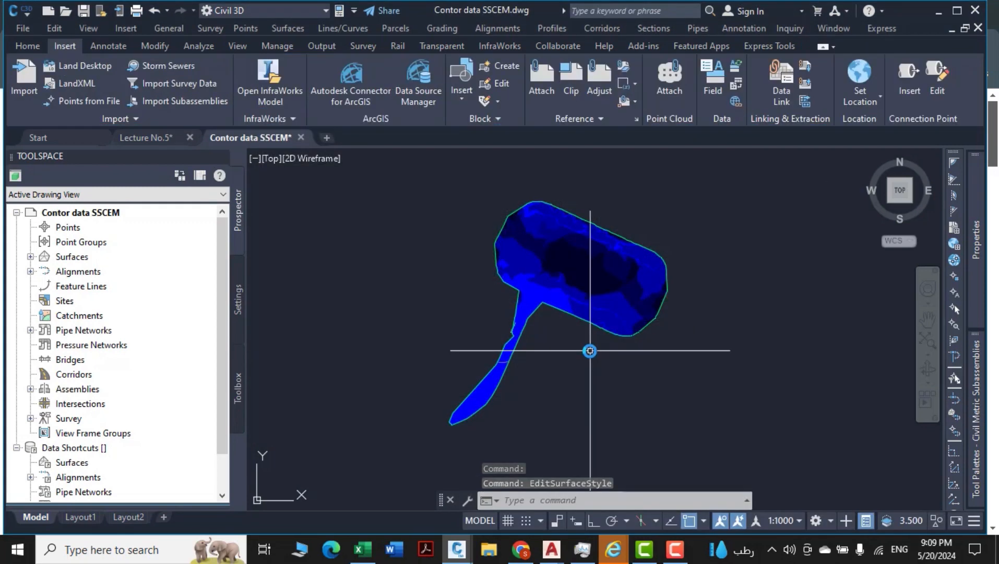
{"action": "scroll", "coordinate": [684, 392], "scroll_direction": "down", "scroll_amount": 3}
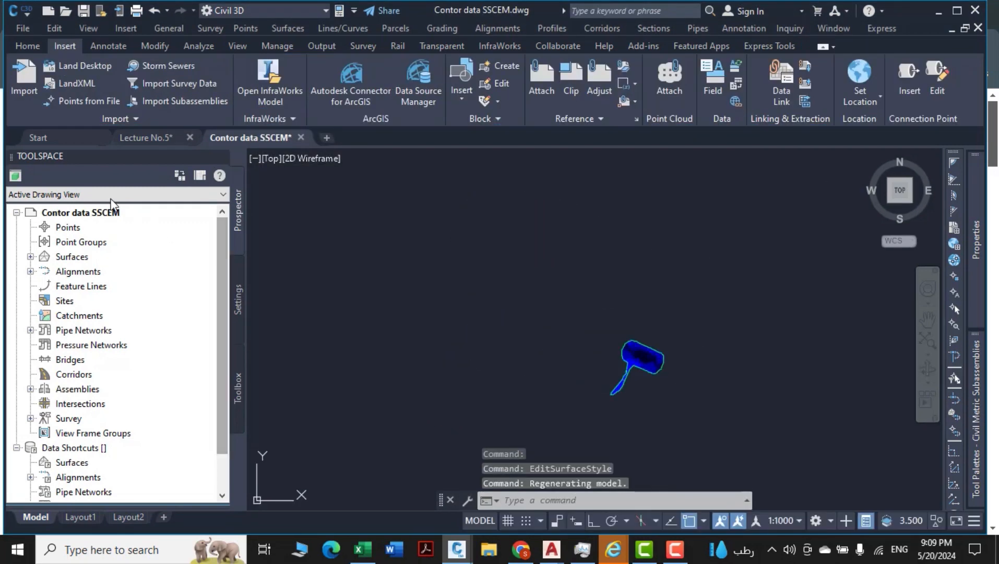
Step: Compare the sscem surface in the Lecture No.5 and Contor data SSCEM drawings, ending in Lecture No.5
{"action": "left_click", "coordinate": [147, 137]}
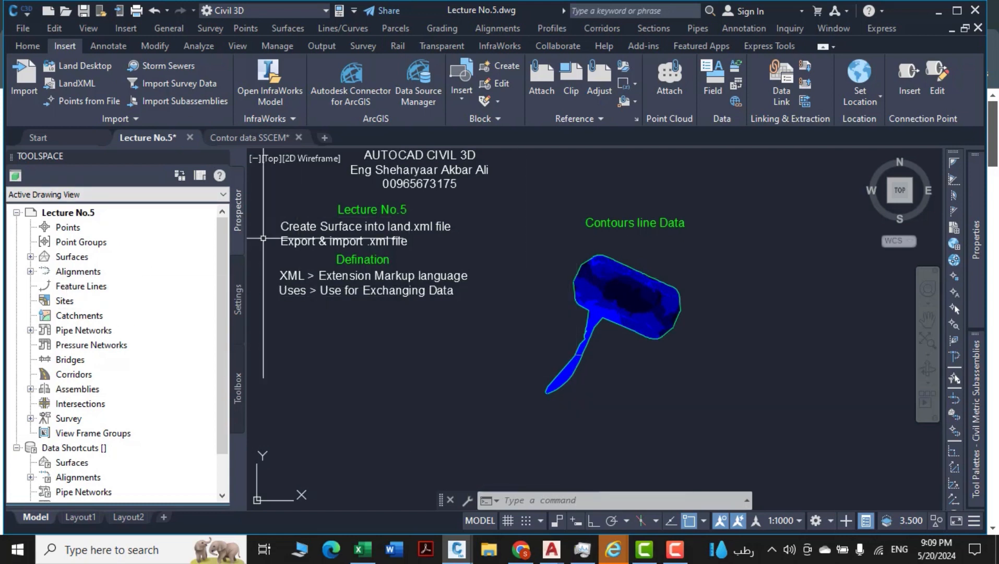
{"action": "middle_click_drag", "start_coordinate": [508, 315], "coordinate": [508, 345]}
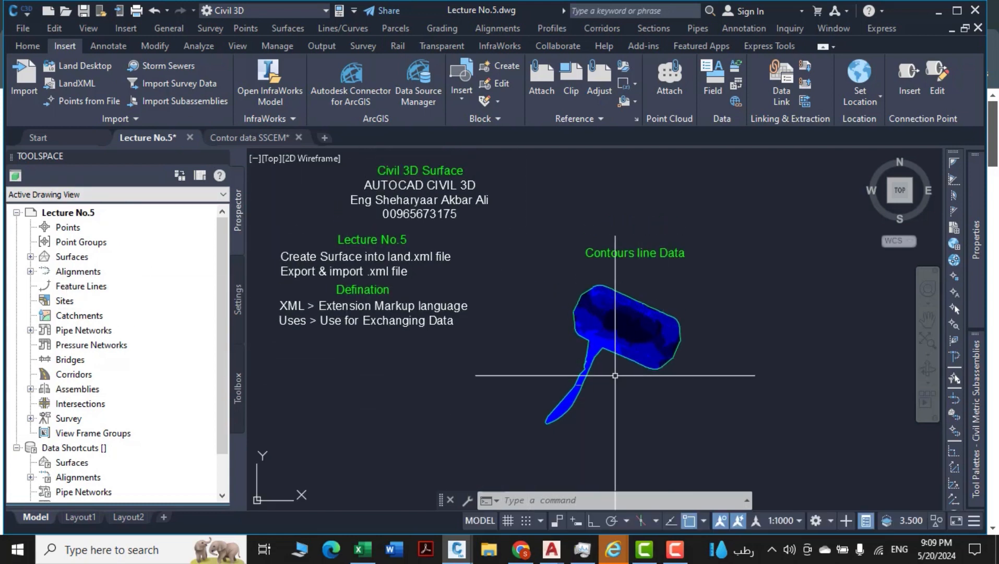
{"action": "left_click", "coordinate": [250, 137]}
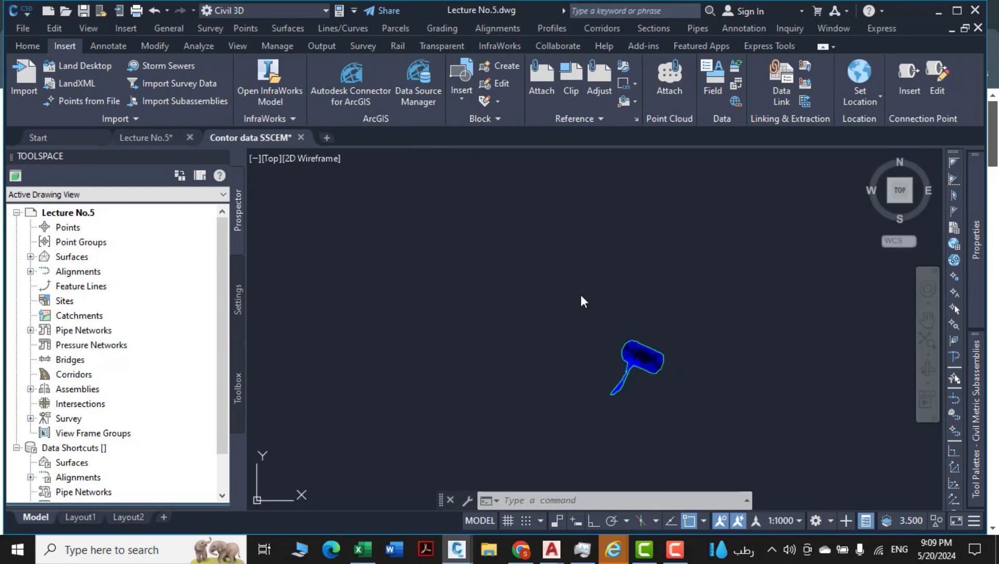
{"action": "left_click", "coordinate": [146, 137]}
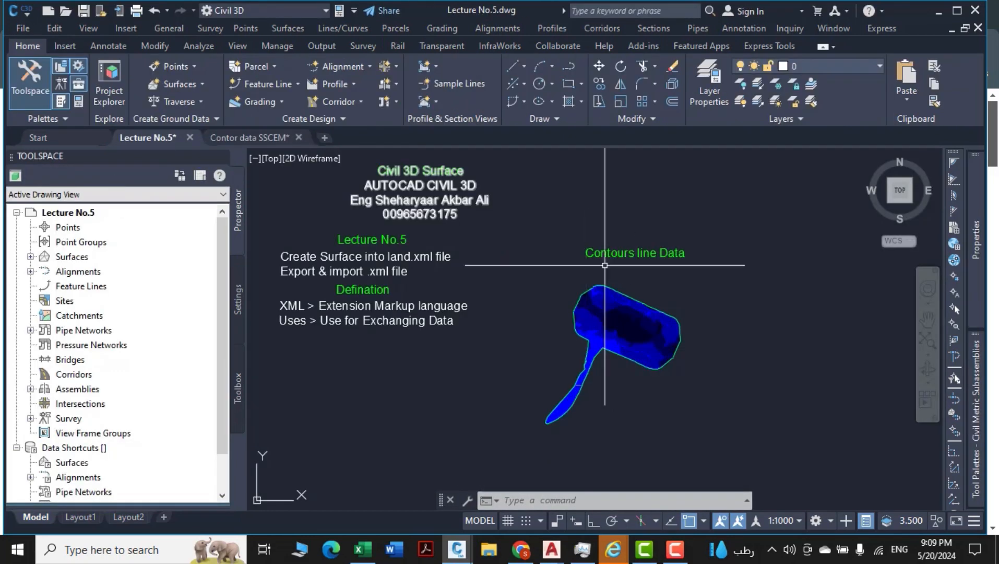
{"action": "middle_click_drag", "start_coordinate": [645, 374], "coordinate": [640, 368]}
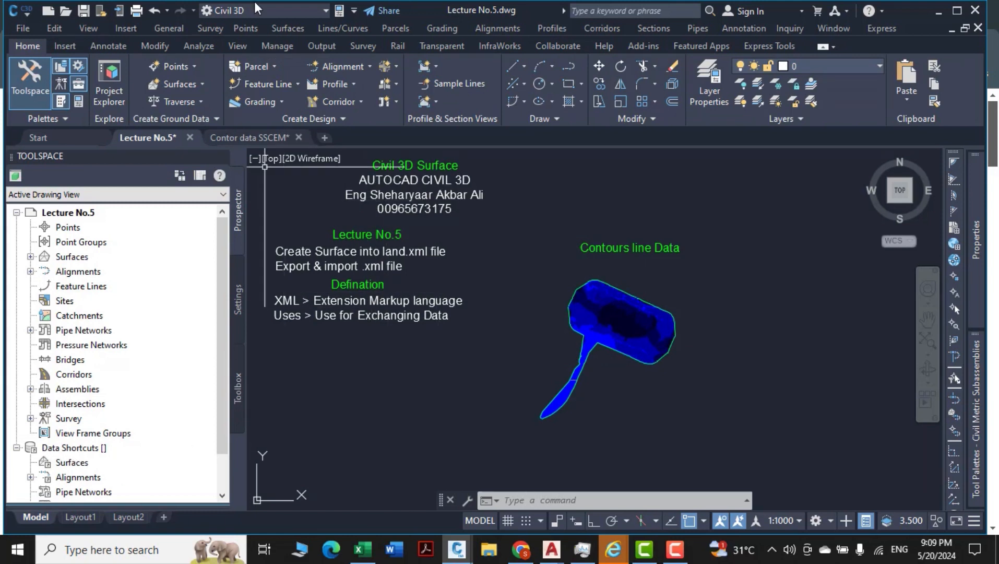
{"action": "left_click", "coordinate": [284, 43]}
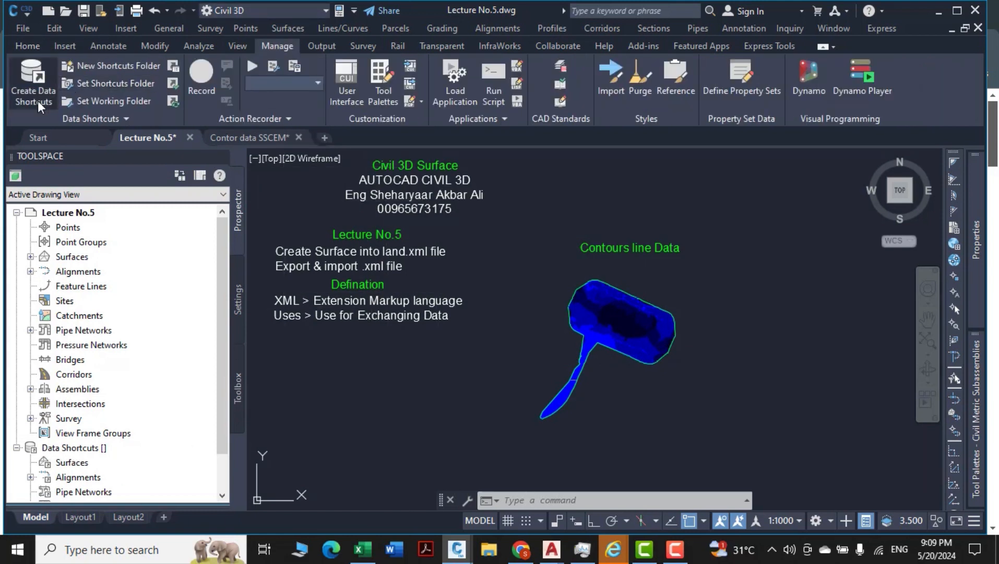
{"action": "middle_click_drag", "start_coordinate": [437, 395], "coordinate": [446, 420]}
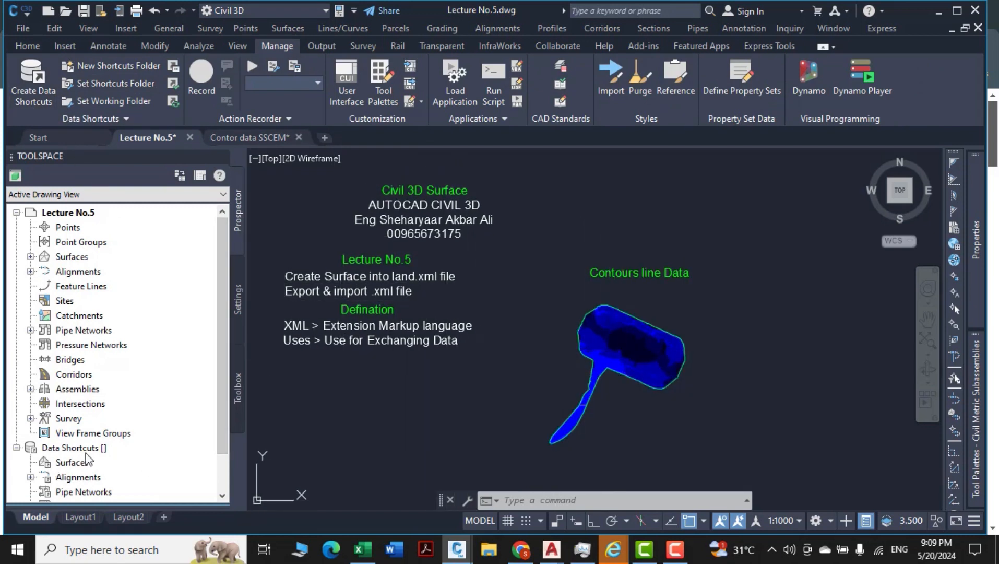
{"action": "middle_click_drag", "start_coordinate": [425, 380], "coordinate": [477, 385]}
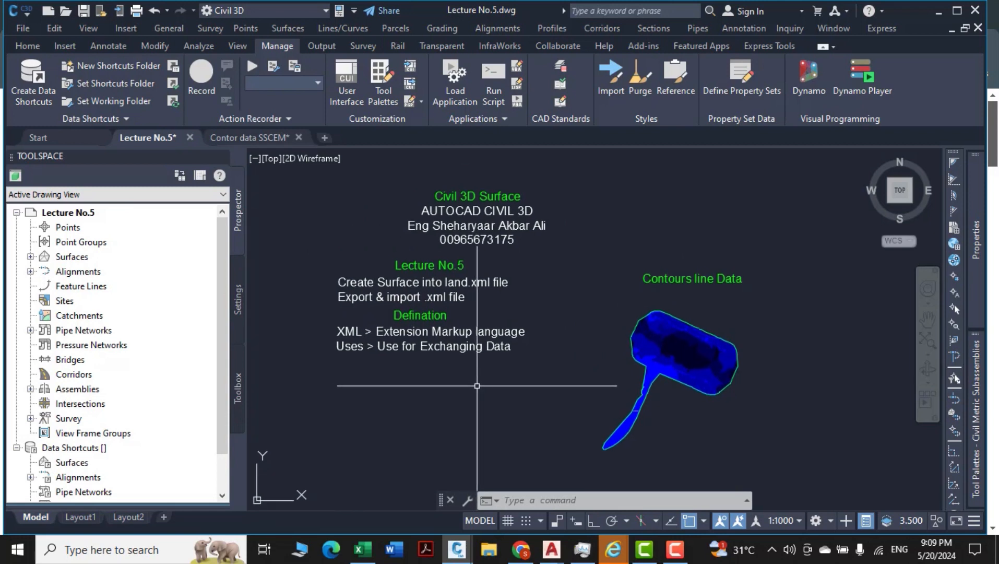
{"action": "left_click", "coordinate": [28, 46]}
{"action": "middle_click_drag", "start_coordinate": [653, 376], "coordinate": [617, 365]}
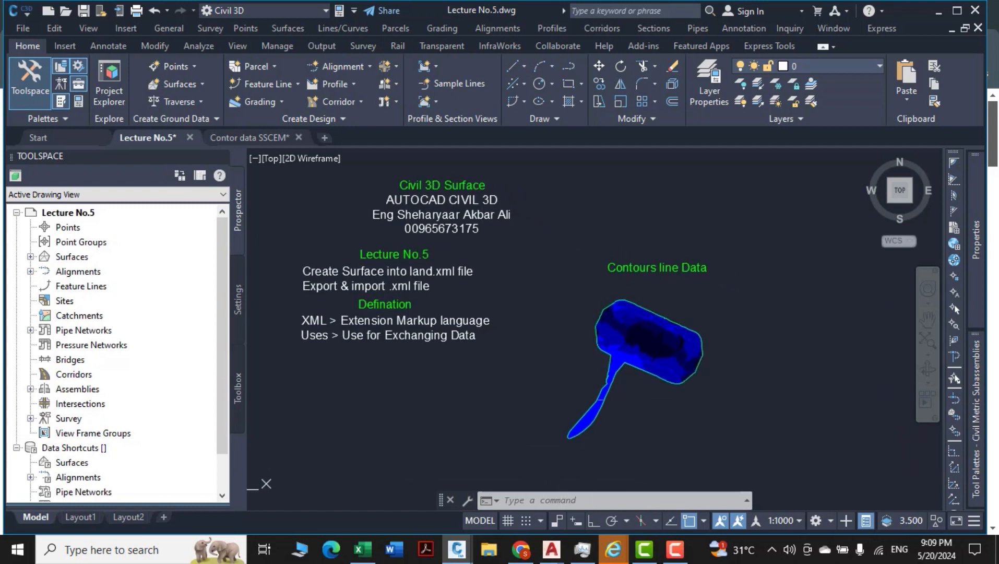
{"action": "middle_click_drag", "start_coordinate": [652, 444], "coordinate": [657, 446]}
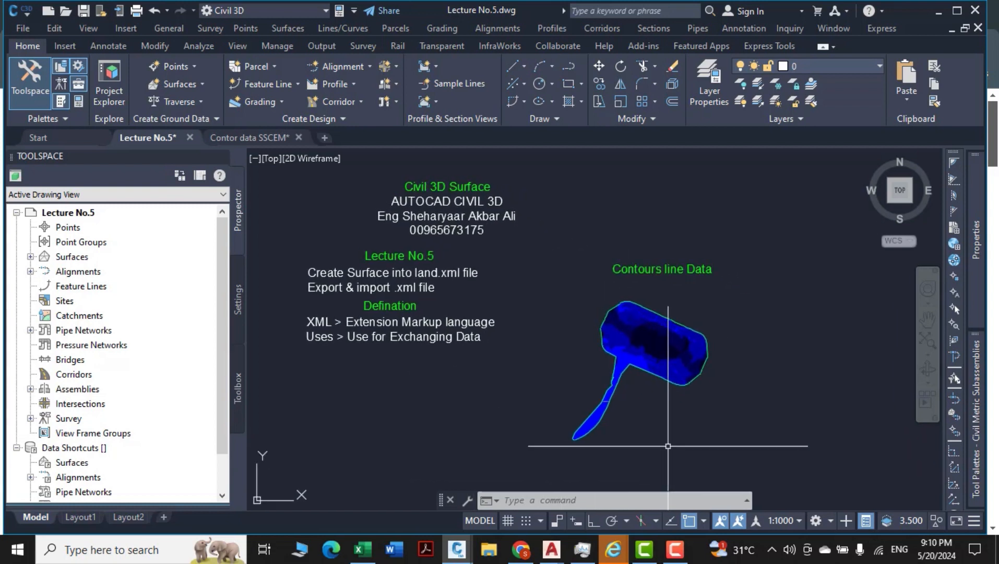